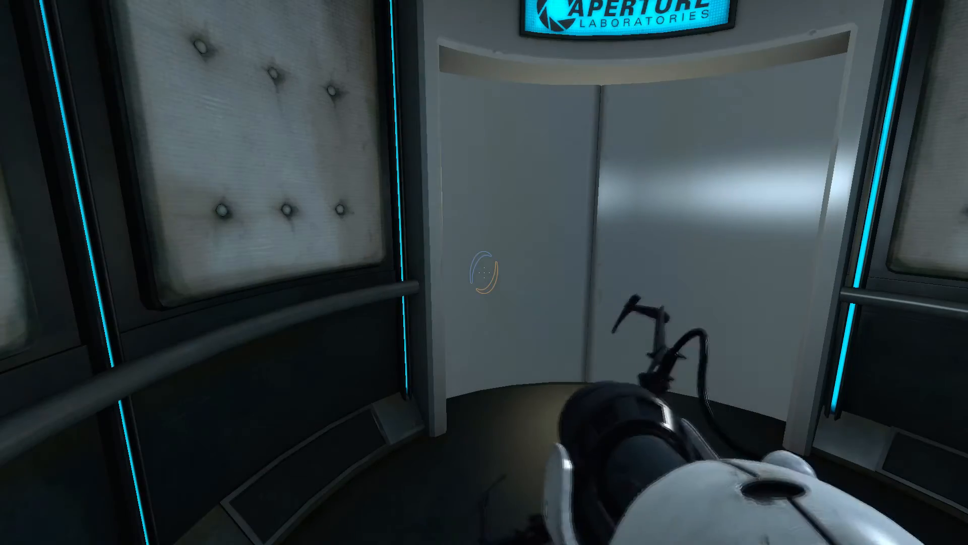
key("w")
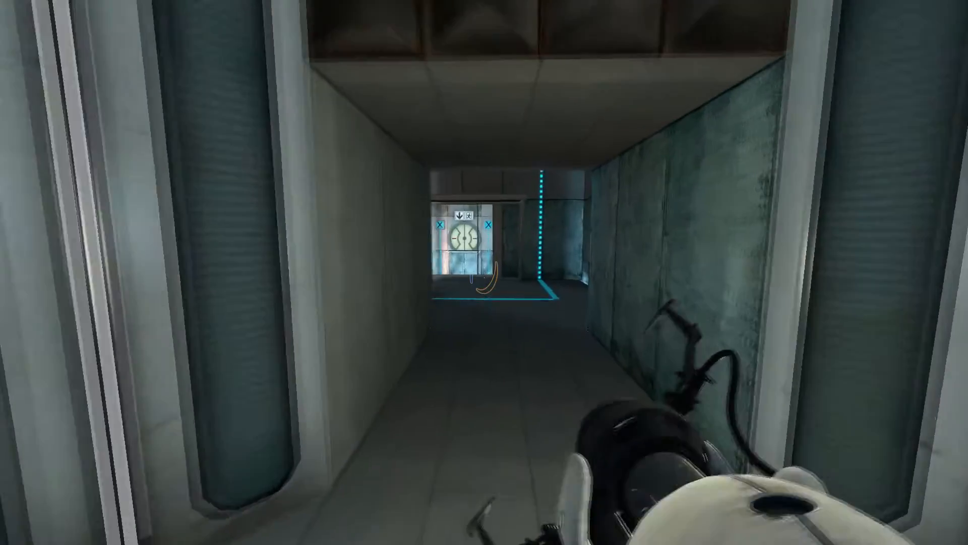
key("w")
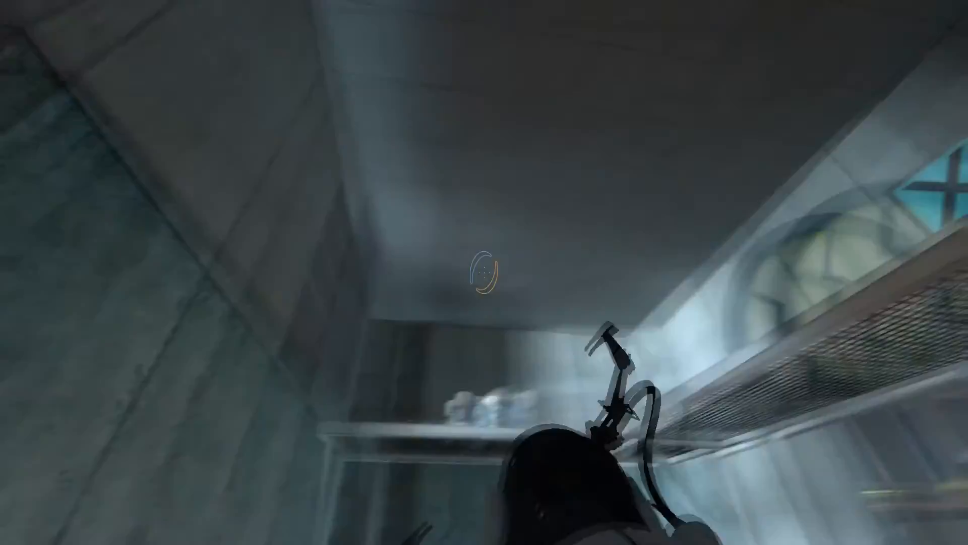
key("w")
left_click(484, 272)
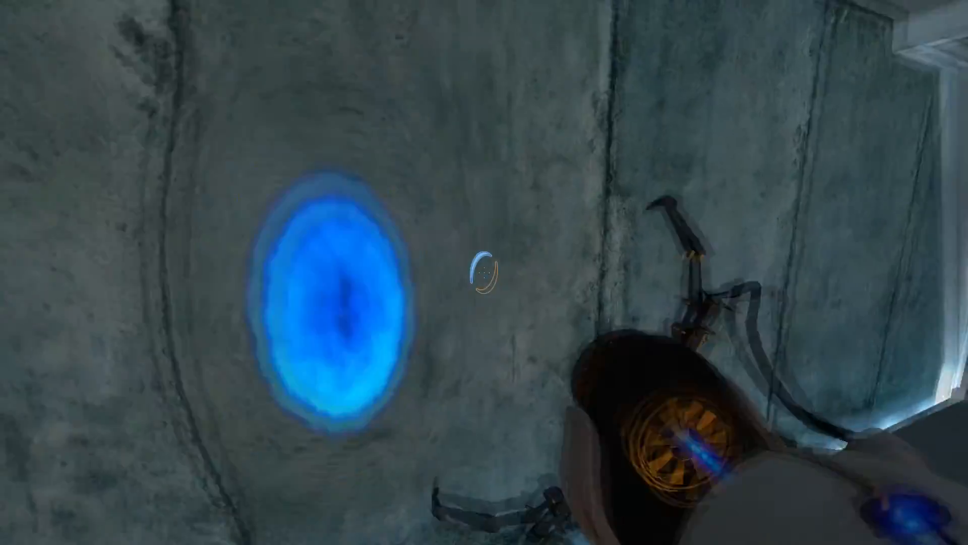
right_click(485, 272)
key("w")
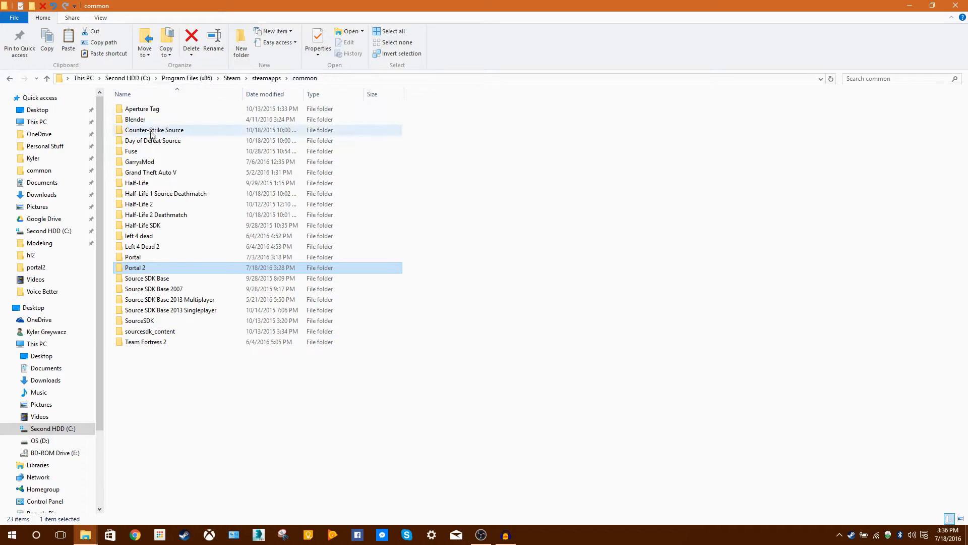
Bring up the Portal folder window and browse from there to the hl2 folder inside steamapps\common\Half-Life 2.
left_click(168, 205)
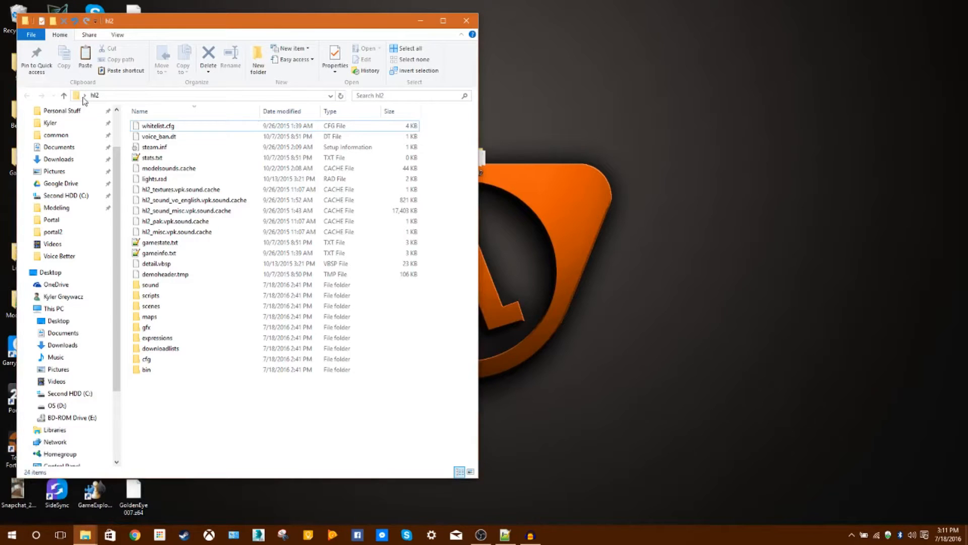
left_click(420, 21)
mouse_move(84, 534)
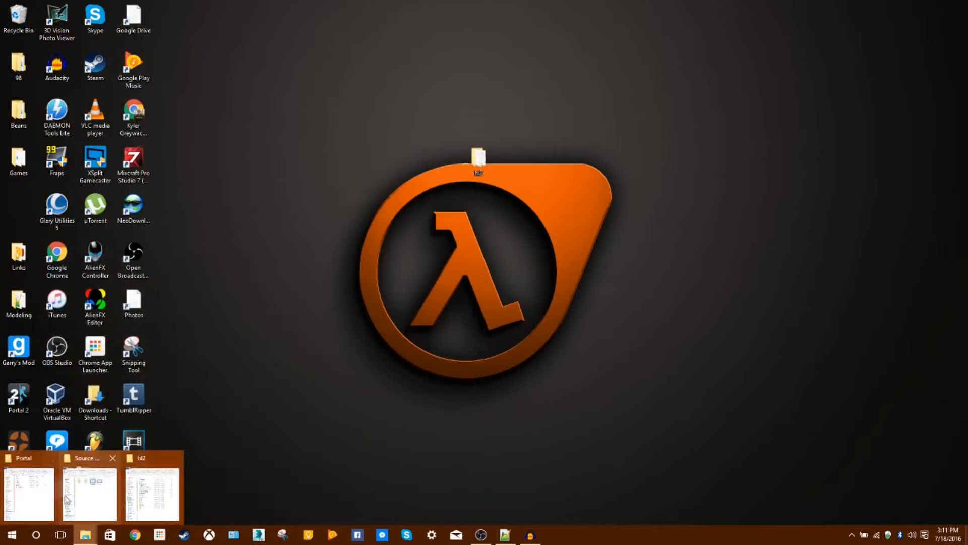
left_click(31, 492)
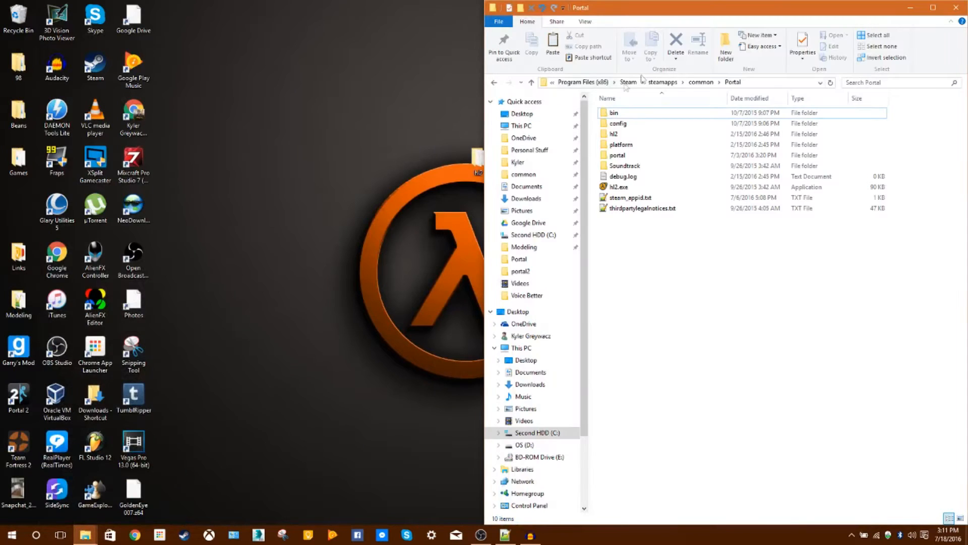
left_click(701, 82)
double_click(627, 208)
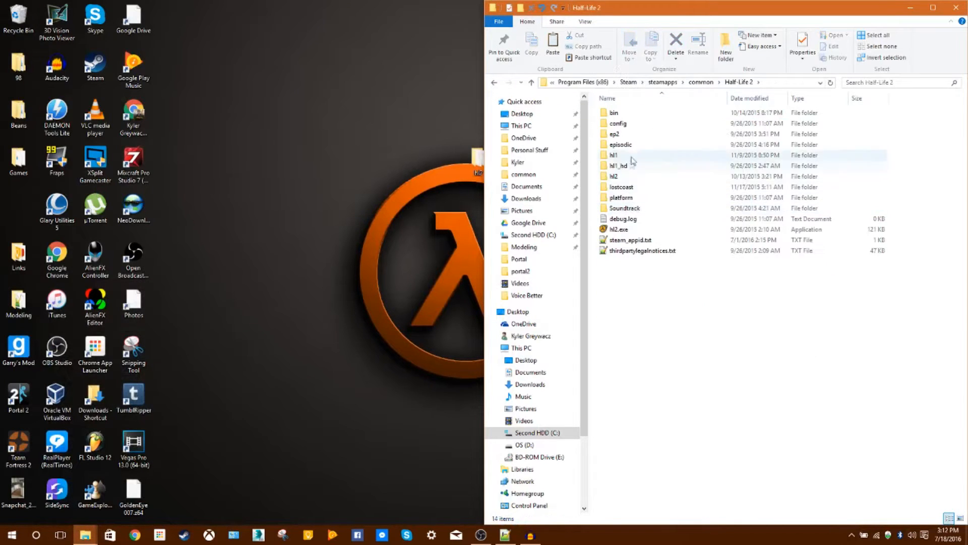
double_click(628, 176)
Find hl2_misc_dir.vpk among the Valve pack files in the hl2 folder and open it in GCFScape.
scroll(650, 327, "down", 4)
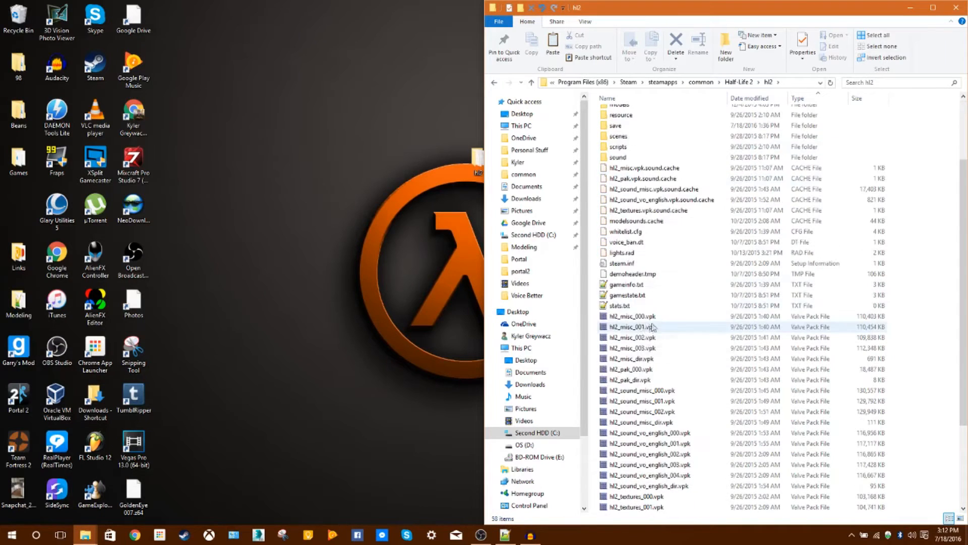
scroll(650, 327, "down", 4)
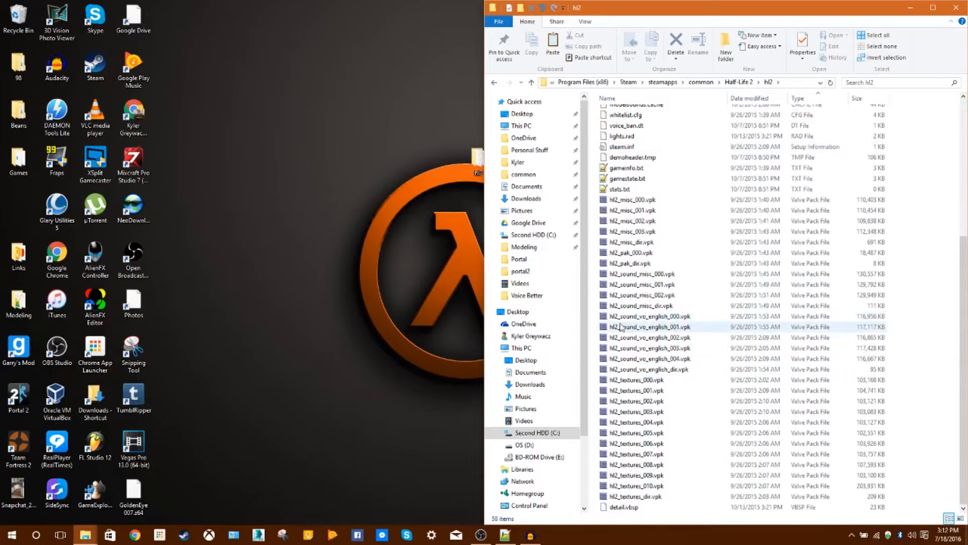
mouse_move(618, 328)
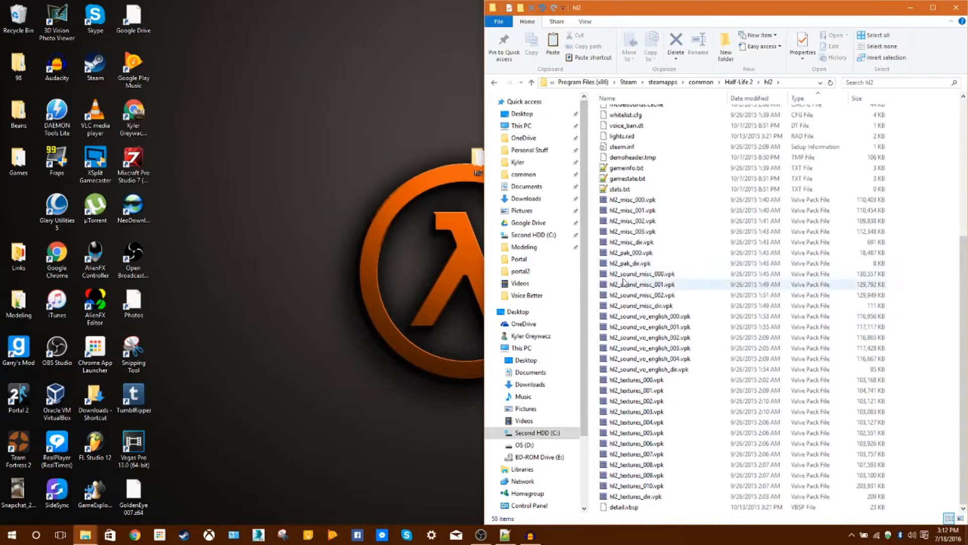
mouse_move(644, 271)
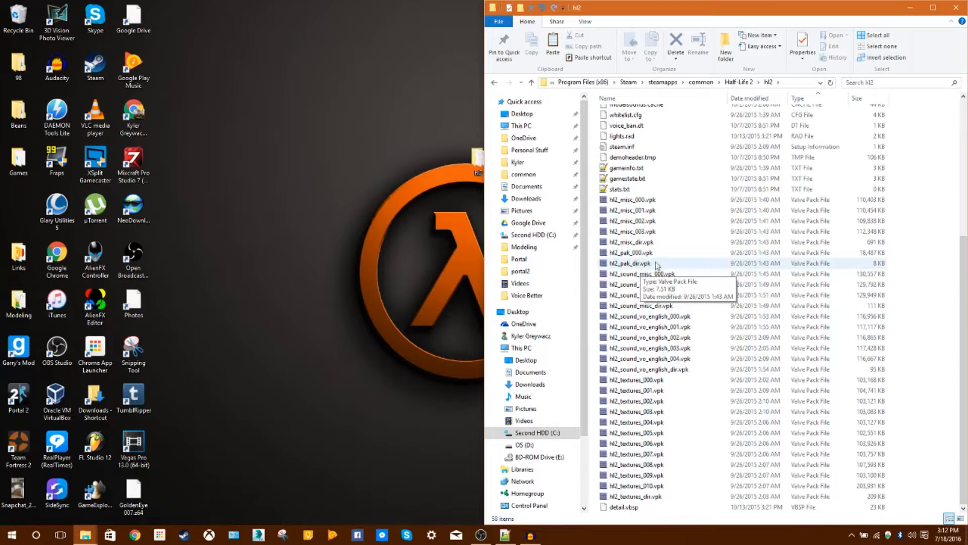
mouse_move(611, 288)
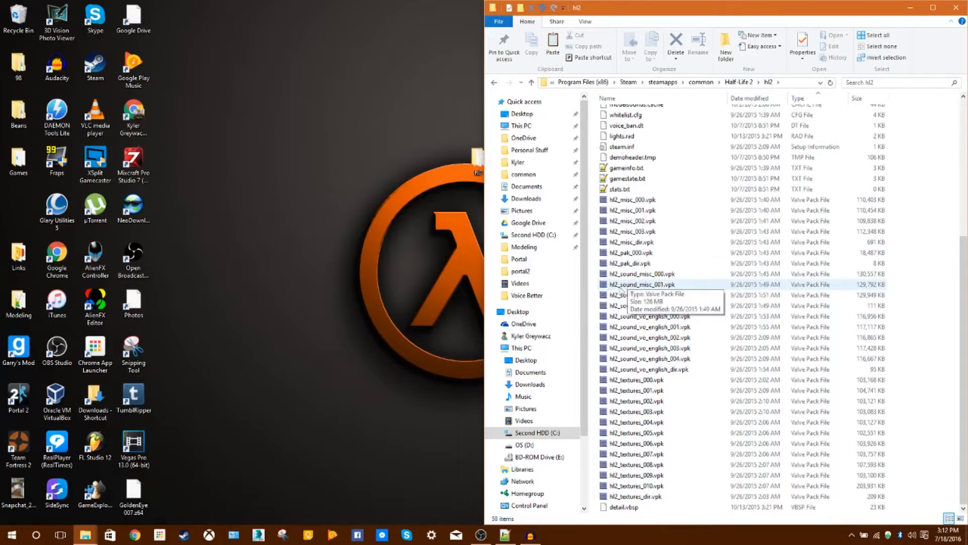
double_click(644, 243)
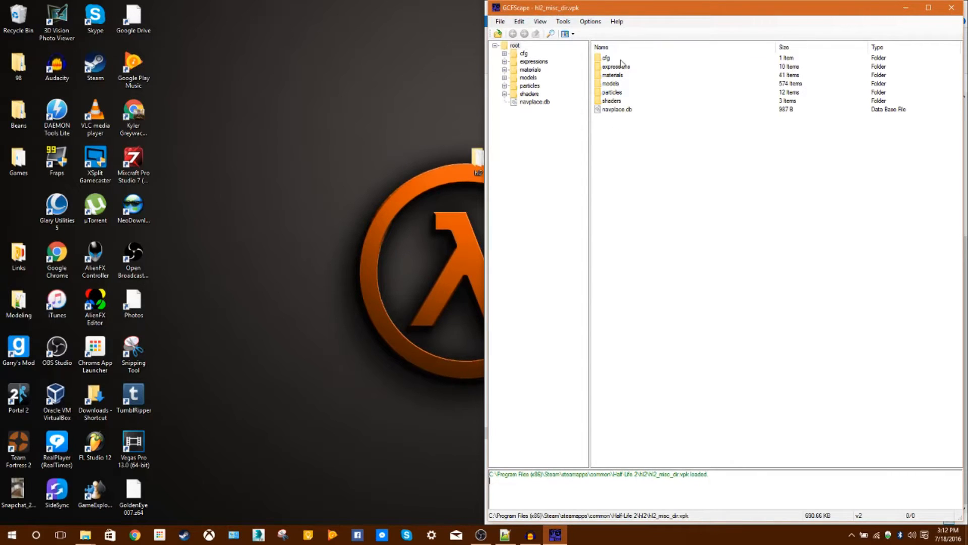
Start extracting all root items of hl2_misc_dir.vpk to the hl2 folder on the desktop, cancel the extraction and close the archive.
left_click_drag(618, 135, 610, 53)
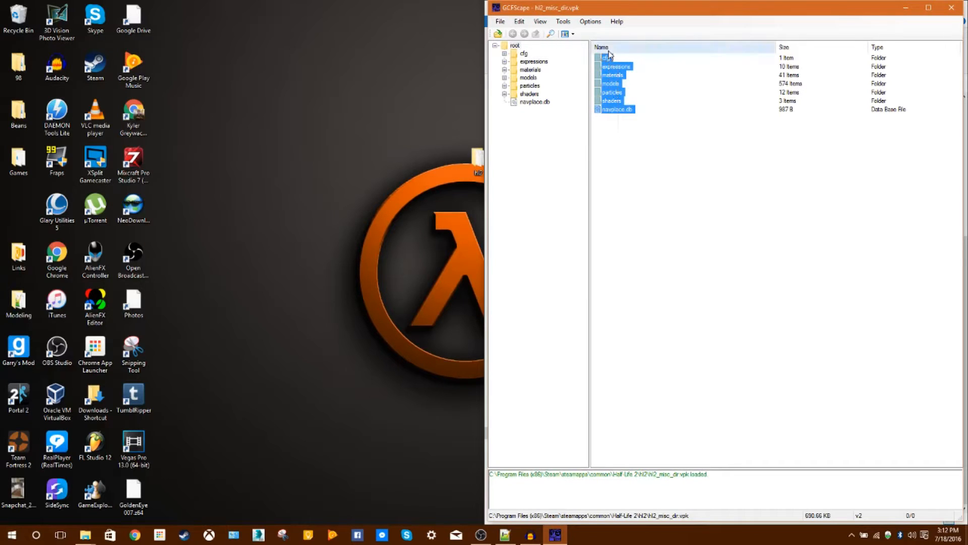
right_click(611, 95)
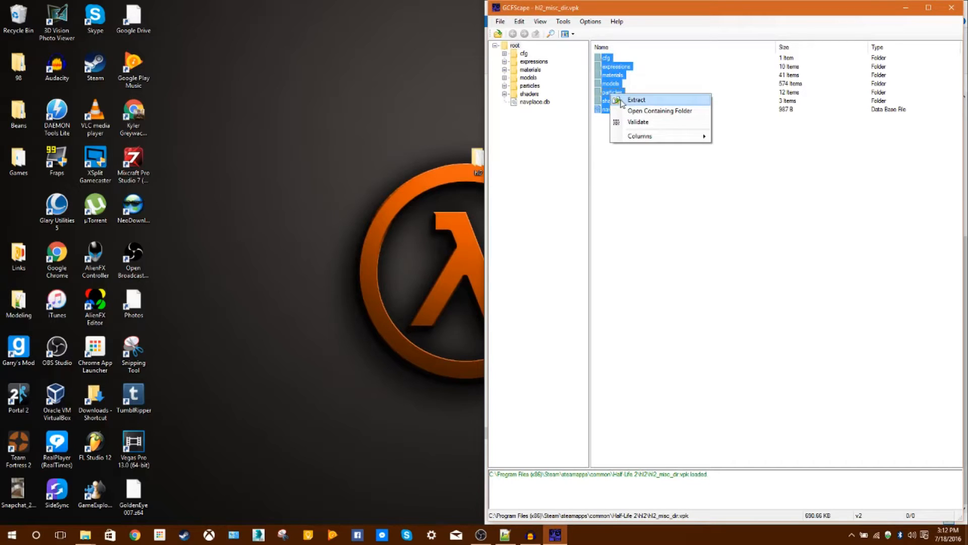
left_click(622, 101)
scroll(477, 283, "down", 6)
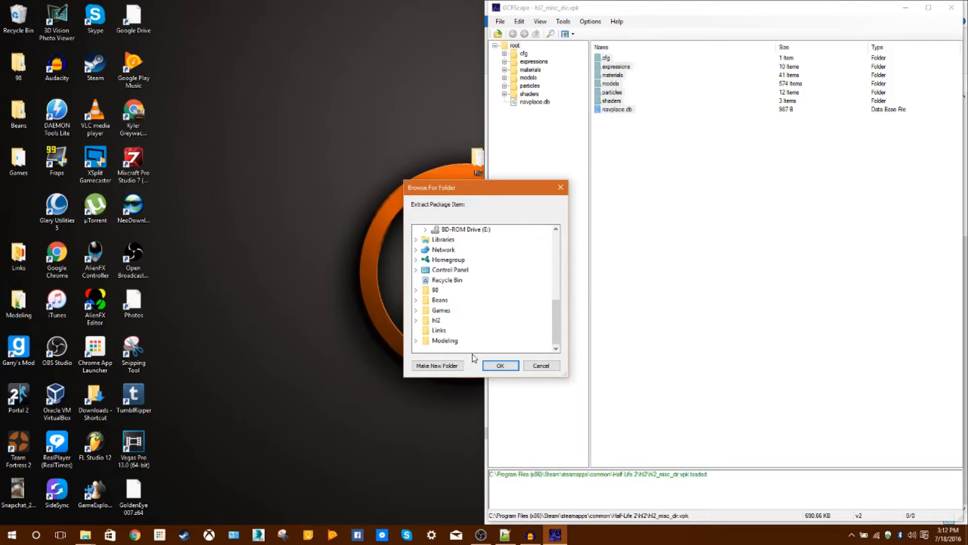
left_click(501, 365)
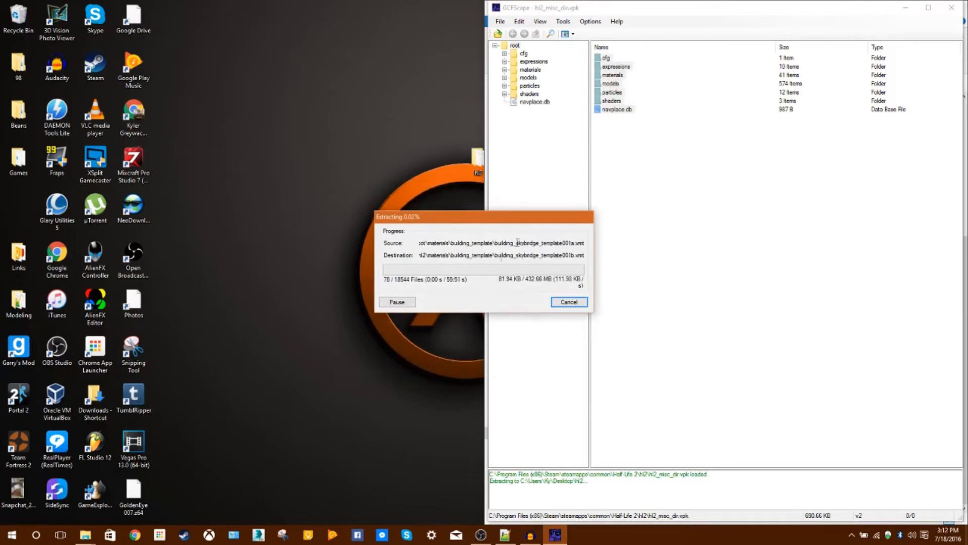
left_click(568, 303)
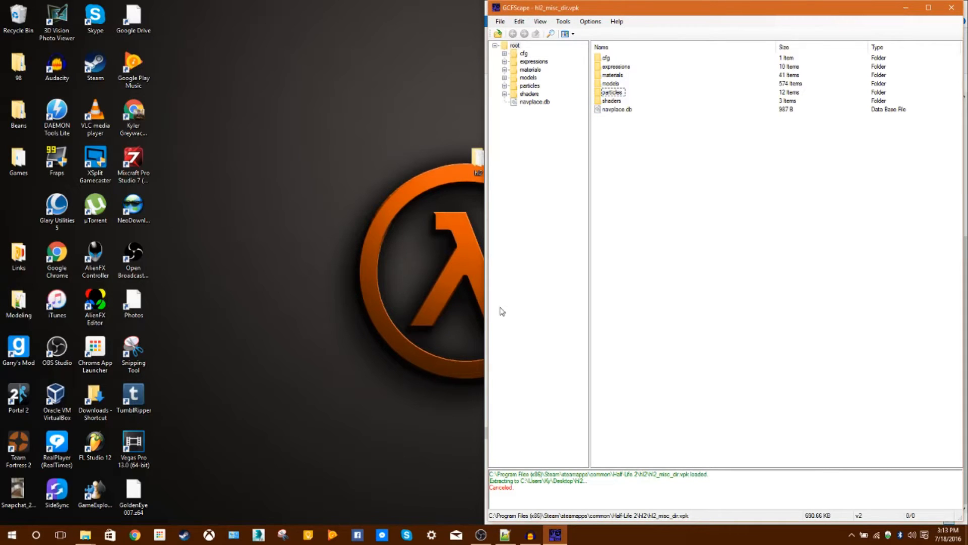
left_click(951, 8)
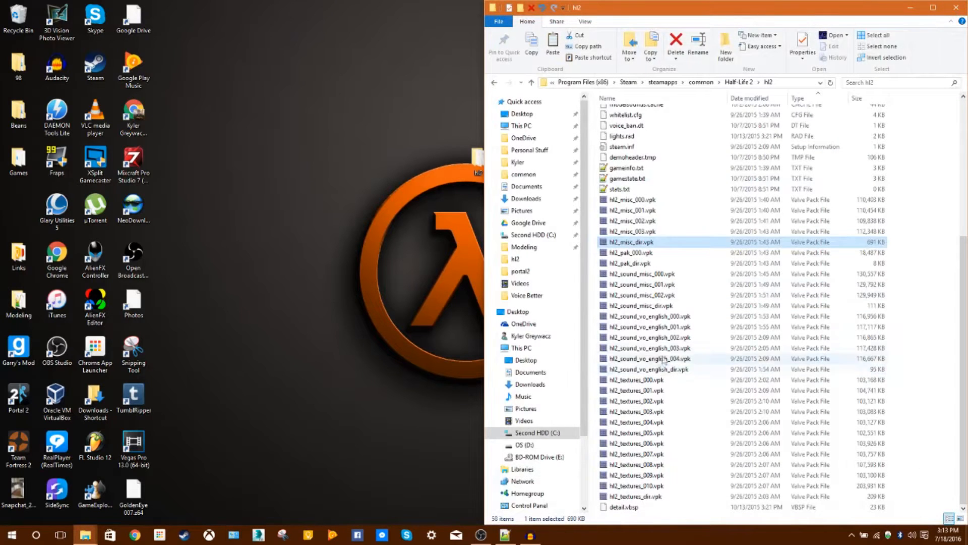
Open hl2_sound_misc_dir.vpk in GCFScape, view the contents of its sound folder and close the archive.
double_click(667, 306)
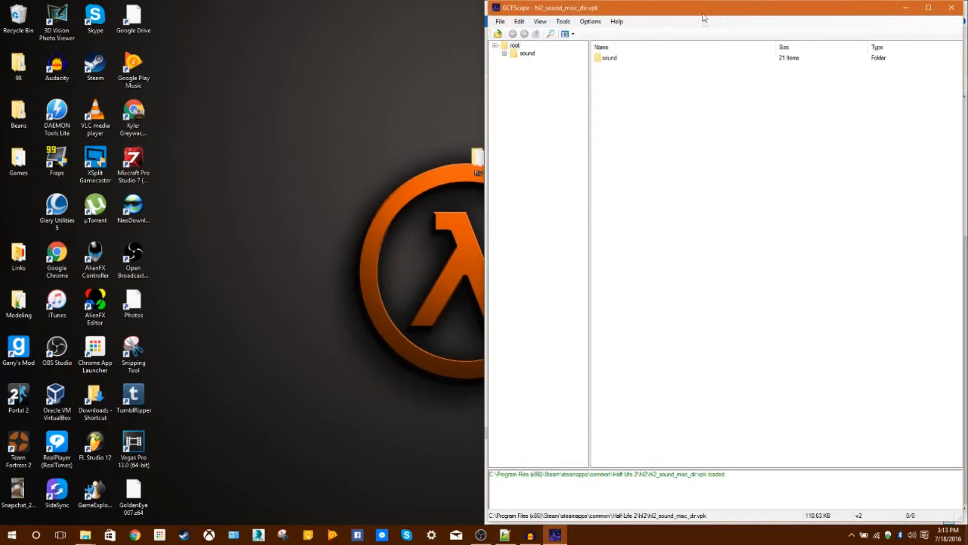
double_click(615, 61)
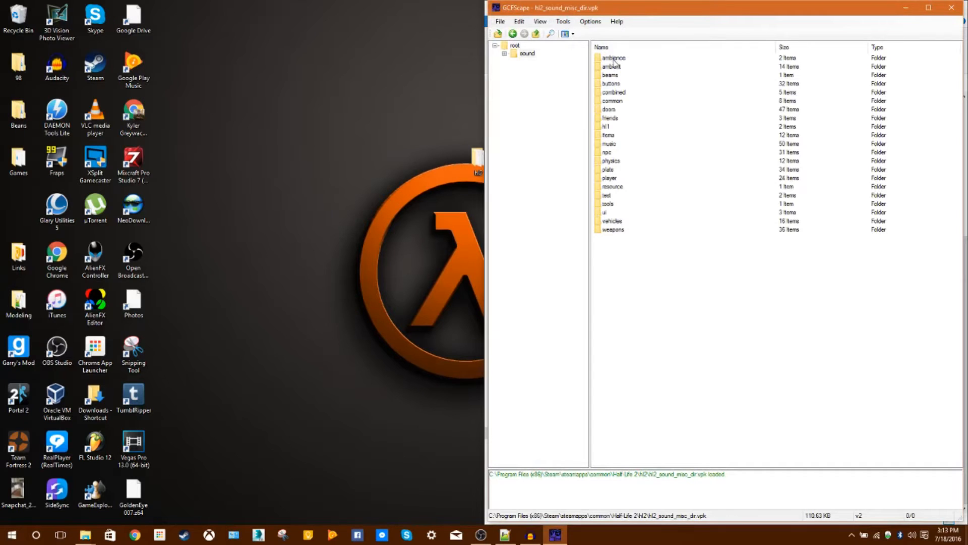
left_click(951, 8)
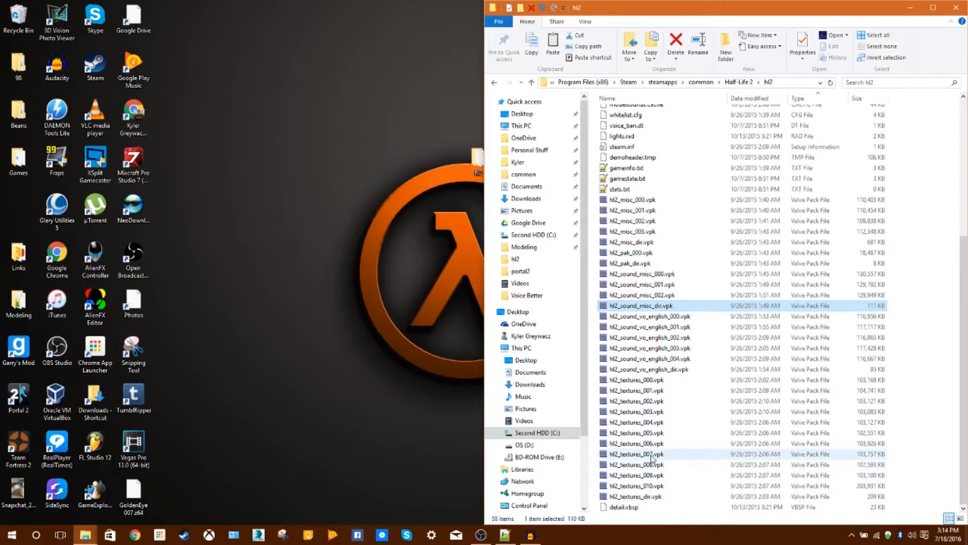
Select everything in Half-Life 2's hl2 folder except the VPK files, from hl2_misc_000.vpk to hl2_textures_dir.vpk, and copy the selection.
scroll(676, 343, "up", 4)
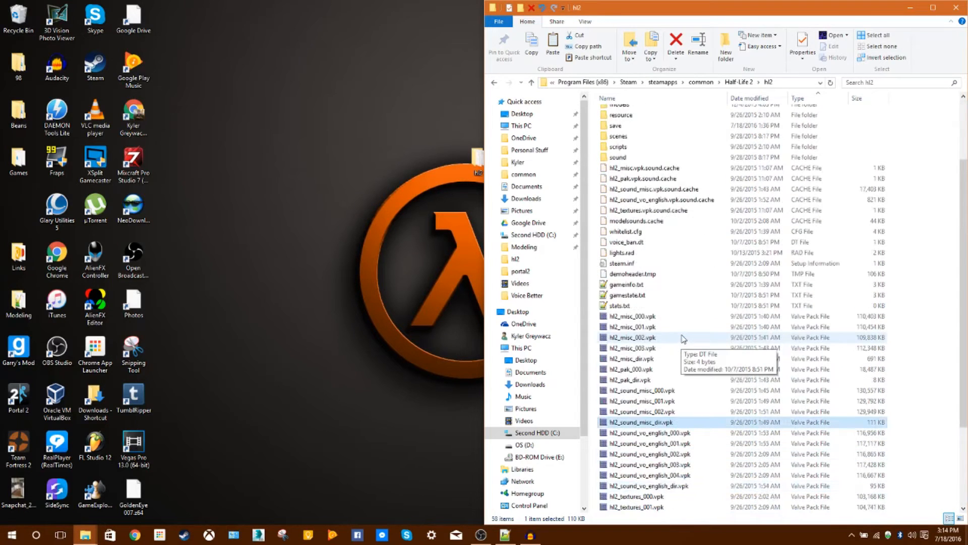
scroll(670, 342, "down", 4)
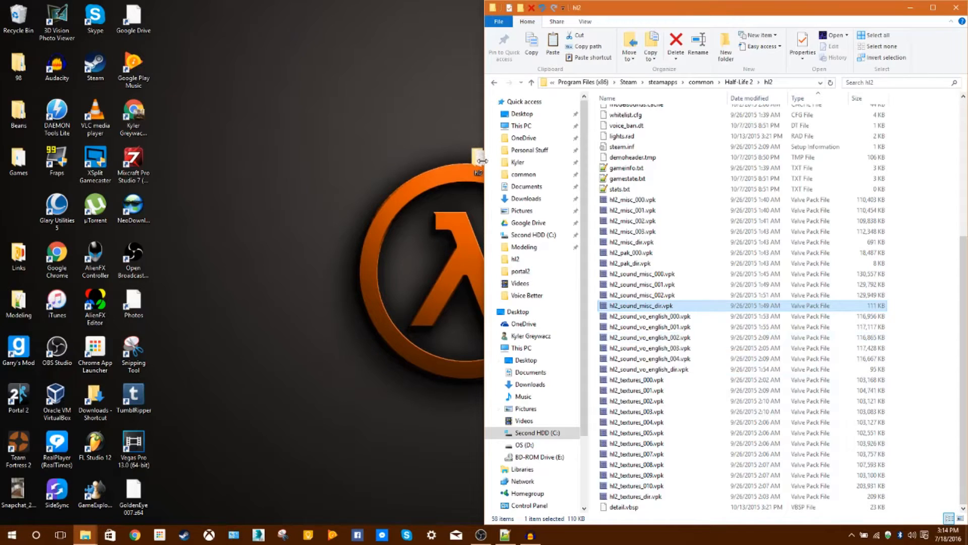
scroll(628, 118, "up", 7)
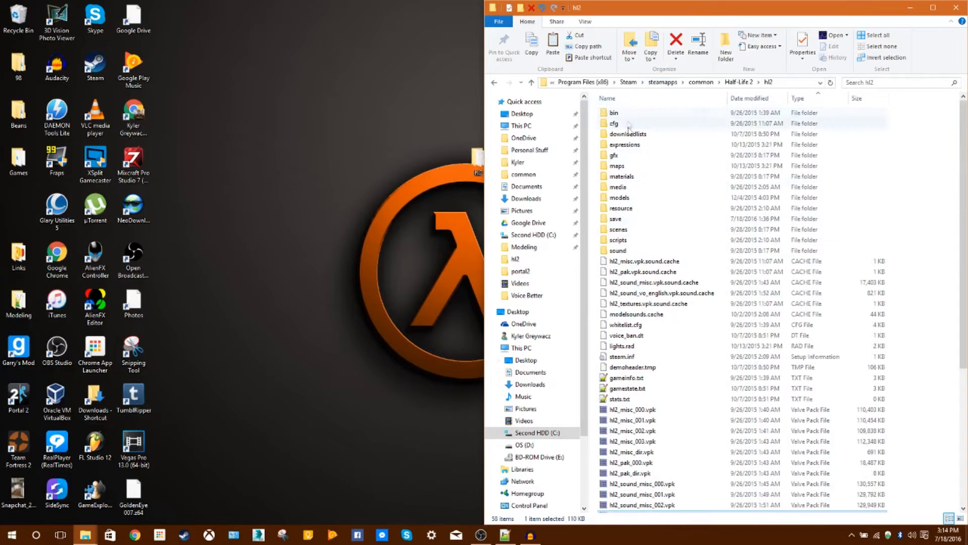
scroll(656, 434, "down", 7)
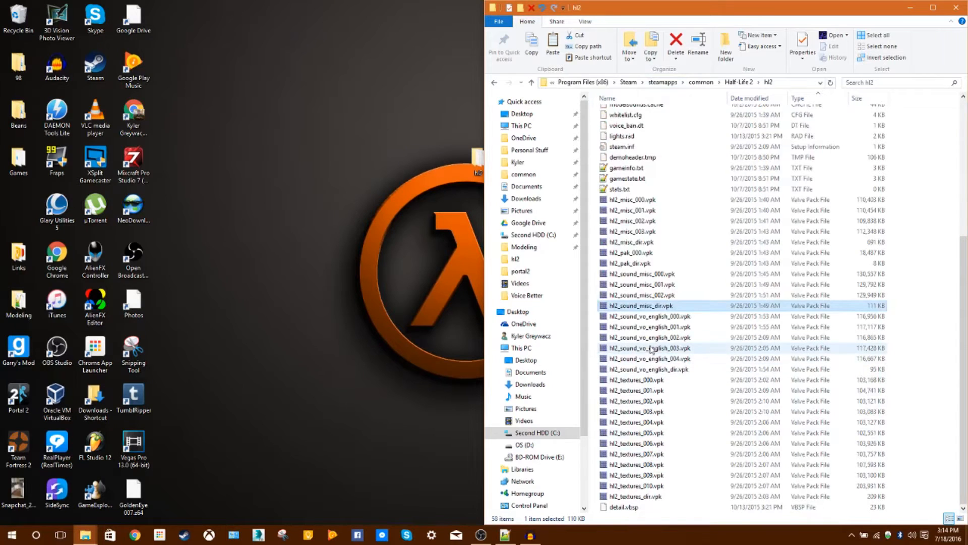
key("ctrl+a")
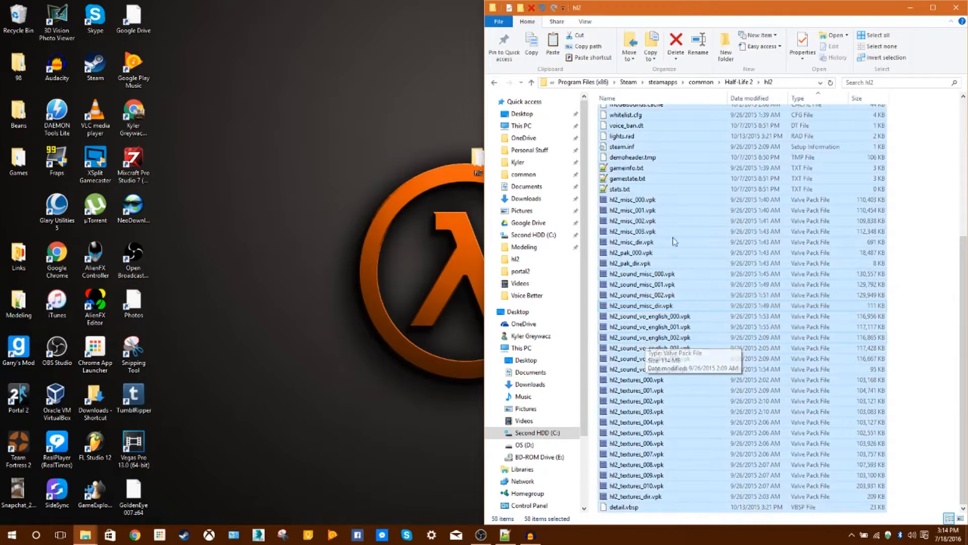
left_click(651, 200, "ctrl")
left_click(648, 494, "ctrl")
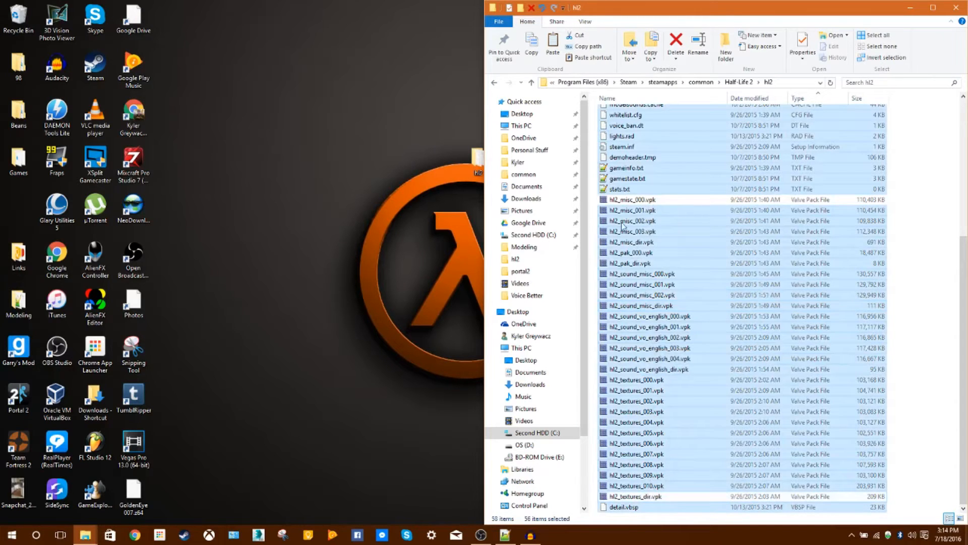
left_click(630, 209, "ctrl+shift")
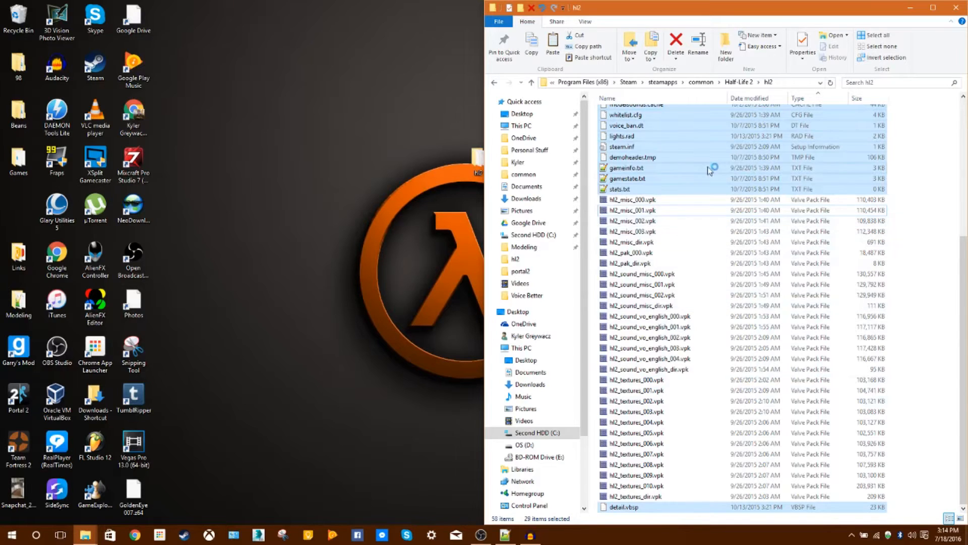
scroll(711, 171, "up", 7)
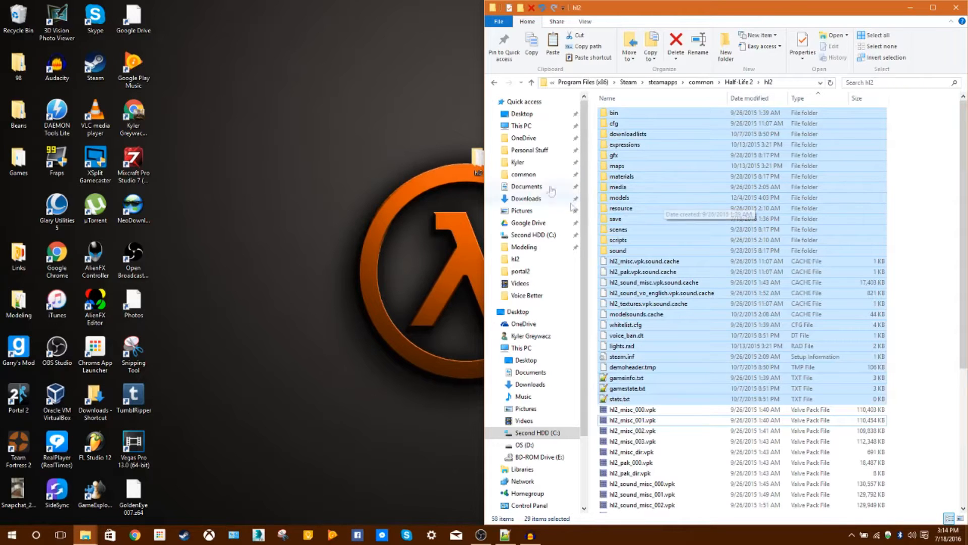
Start pasting the copied items into the hl2 folder on the desktop, and cancel the copy.
left_click(477, 170)
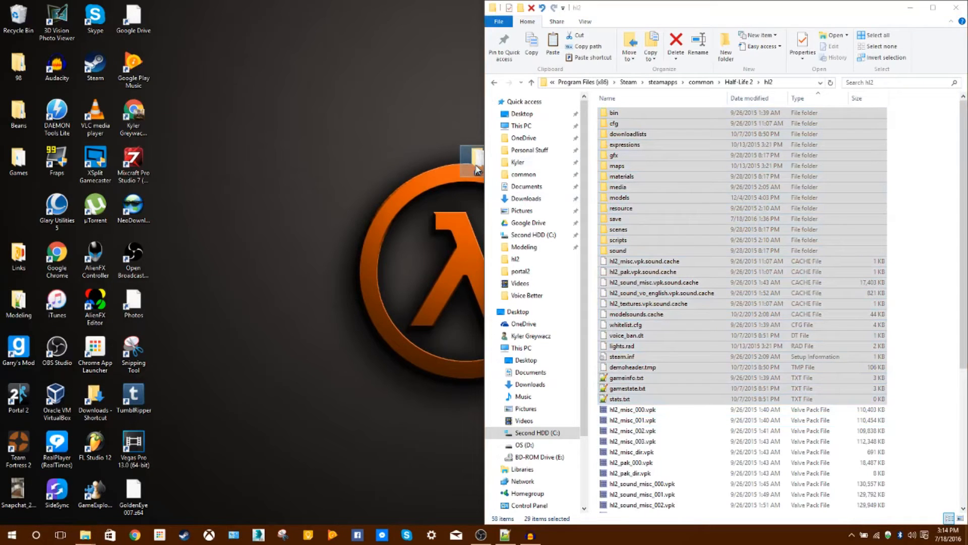
double_click(477, 170)
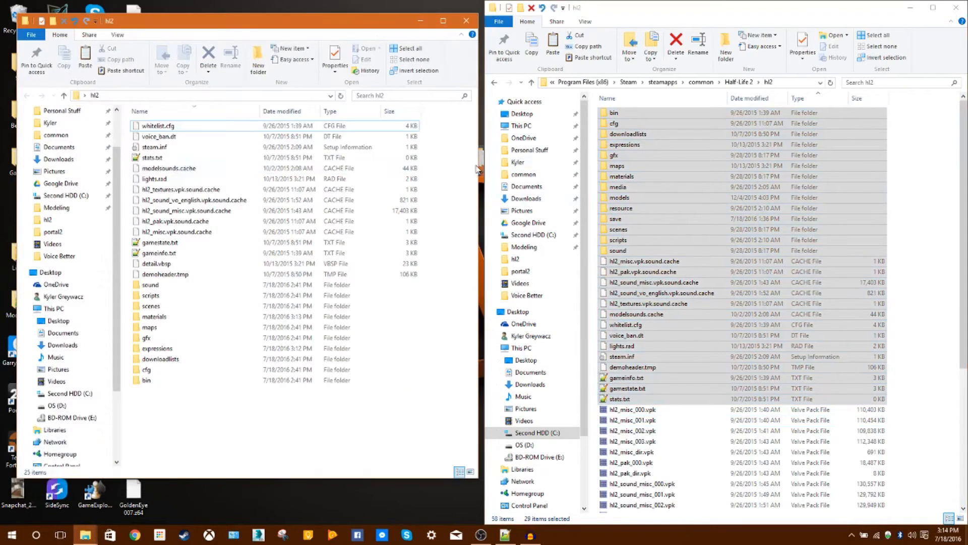
left_click(86, 55)
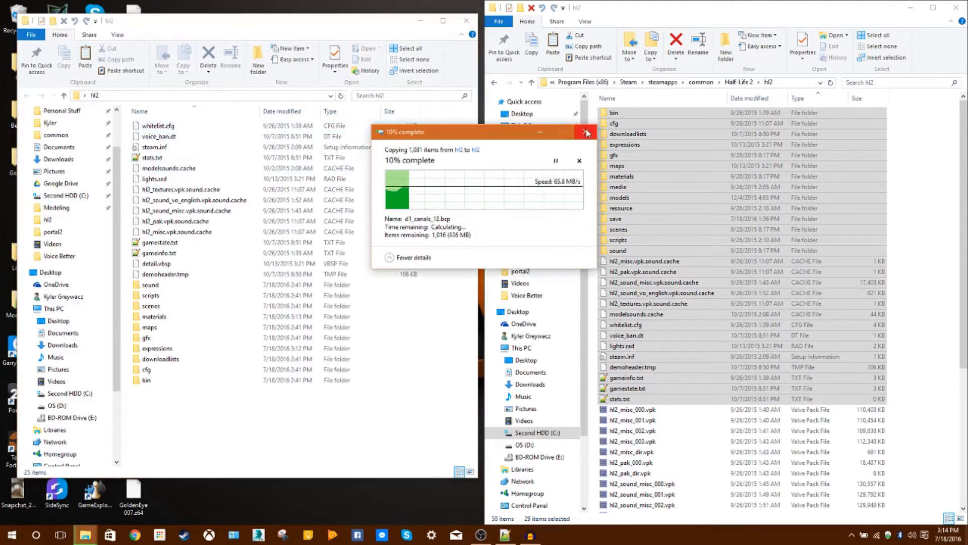
left_click(587, 132)
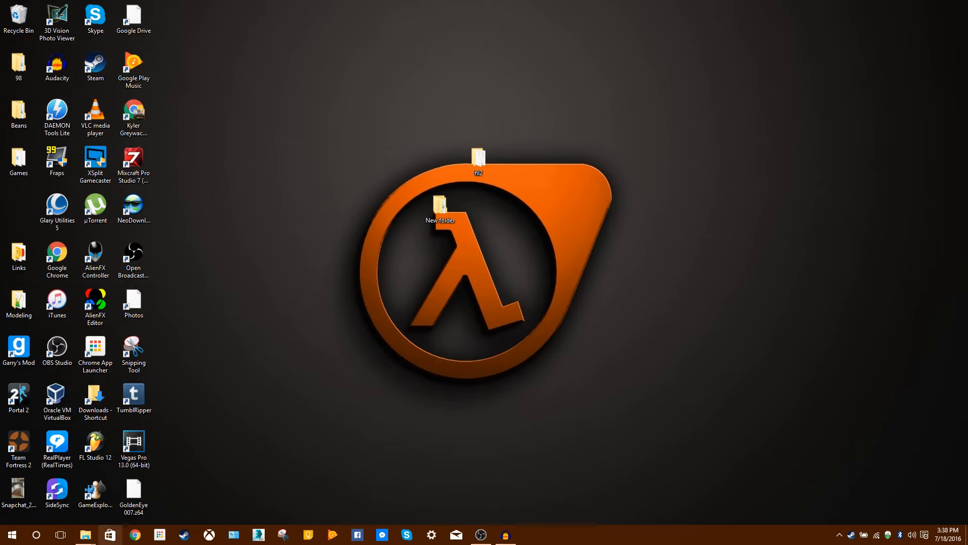
Go to Steam's common folder in File Explorer and open the Portal folder.
mouse_move(91, 537)
left_click(172, 475)
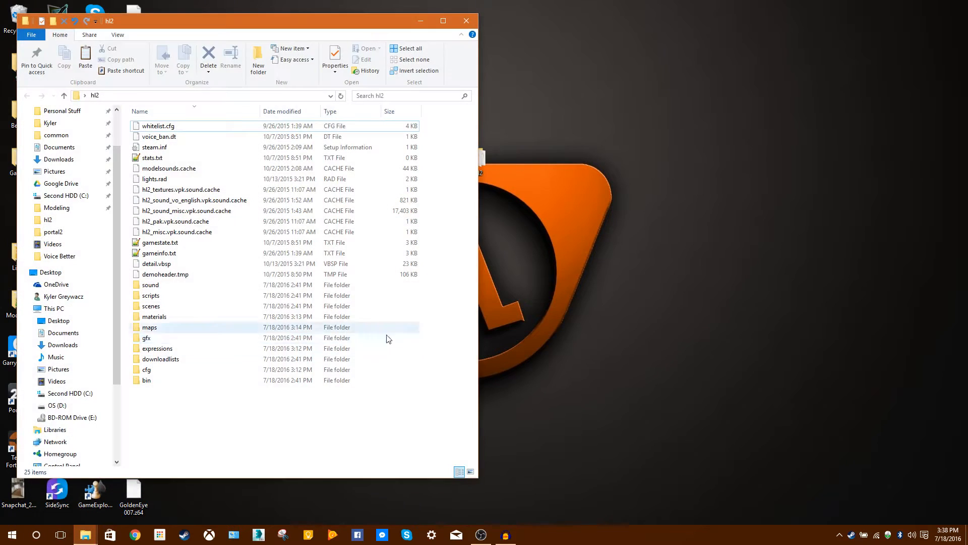
left_click(65, 97)
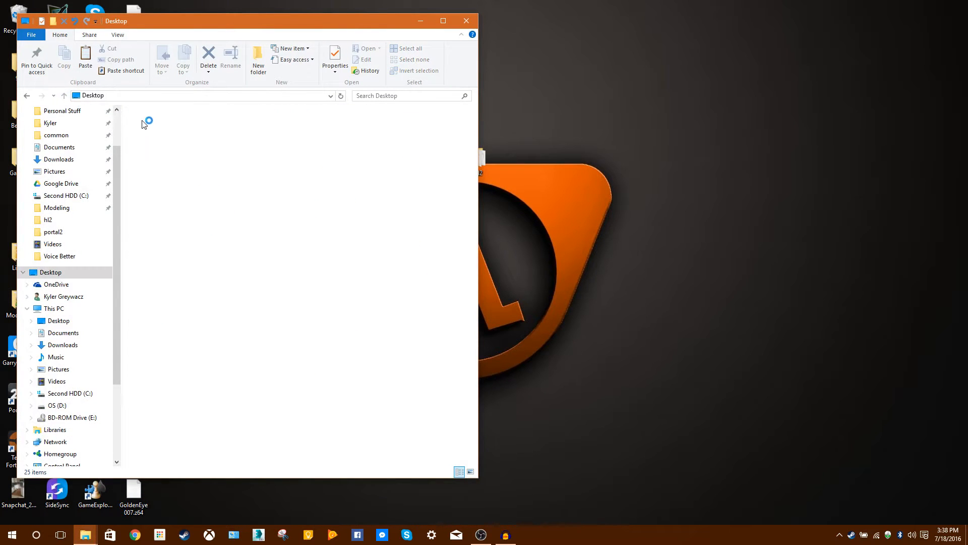
left_click(28, 96)
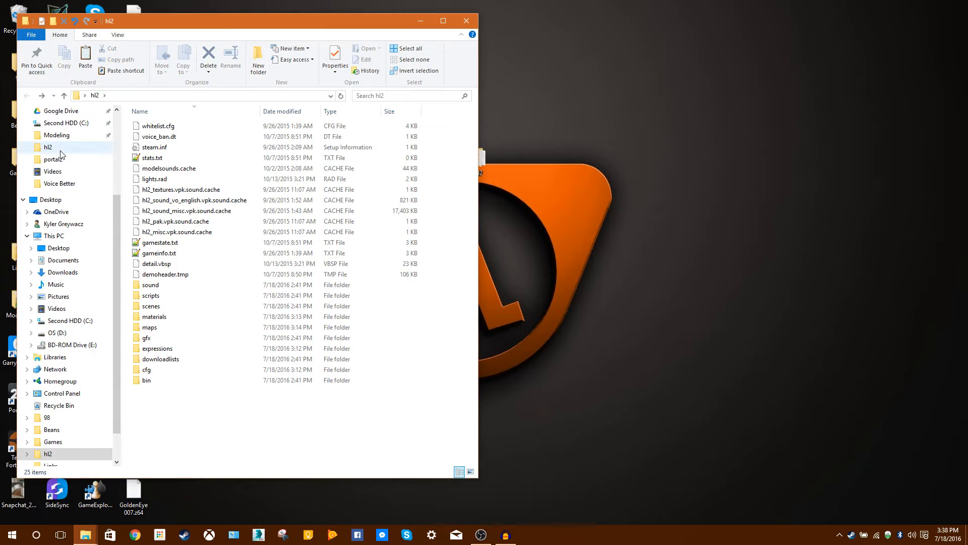
scroll(62, 147, "up", 3)
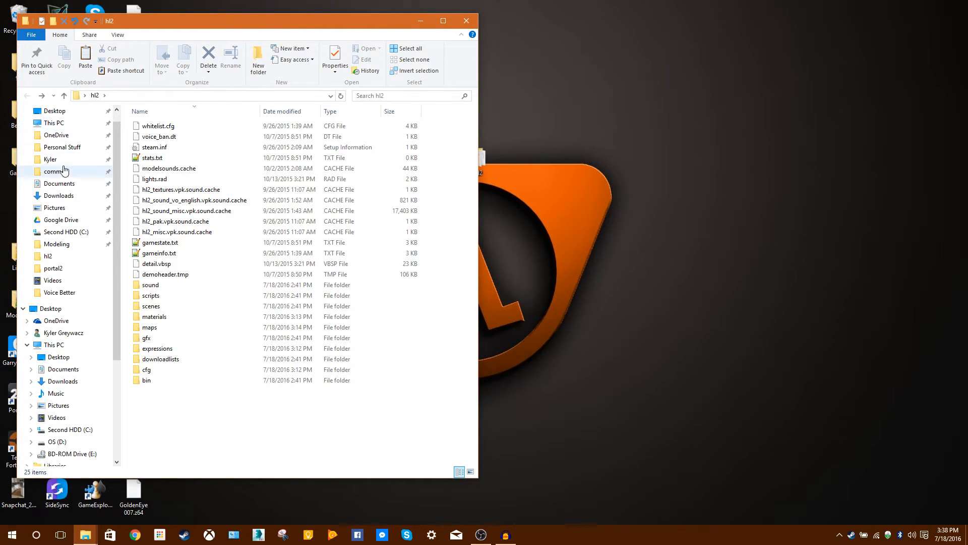
left_click(63, 174)
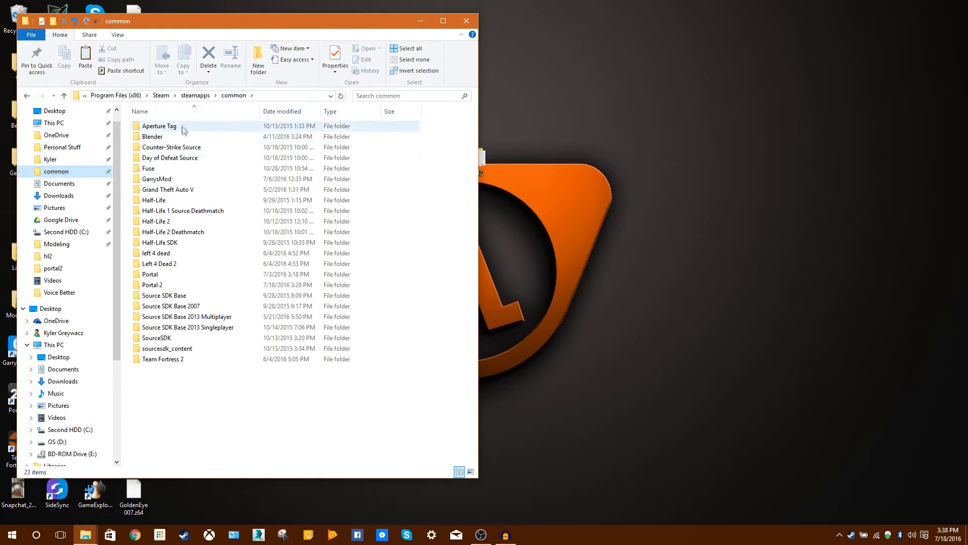
double_click(162, 274)
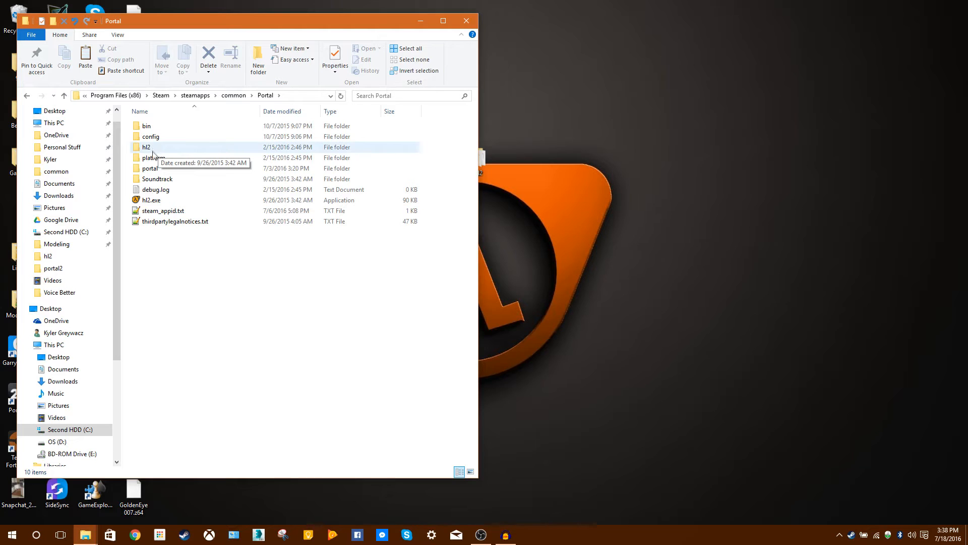
View the contents of the hl2 folder and the portal folder inside Portal's game directory.
double_click(168, 149)
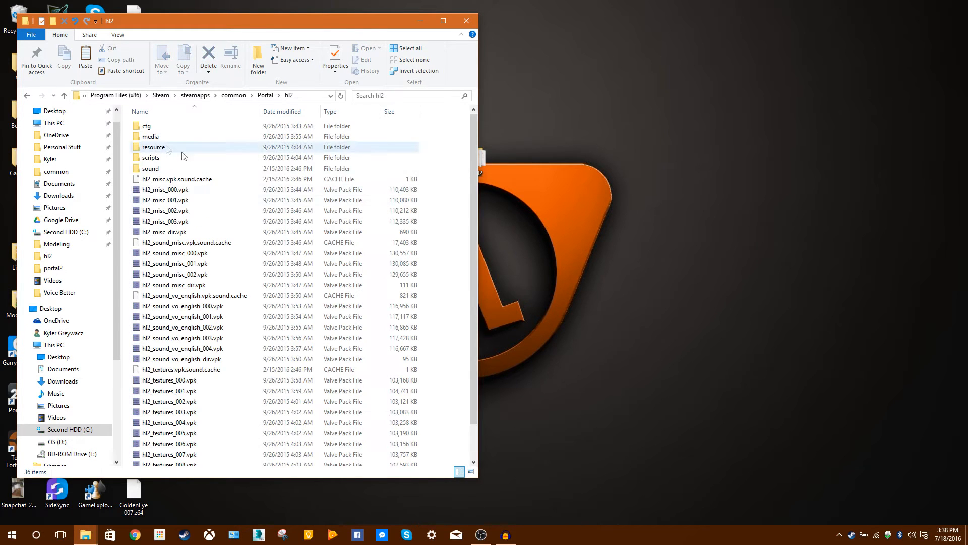
scroll(221, 232, "down", 2)
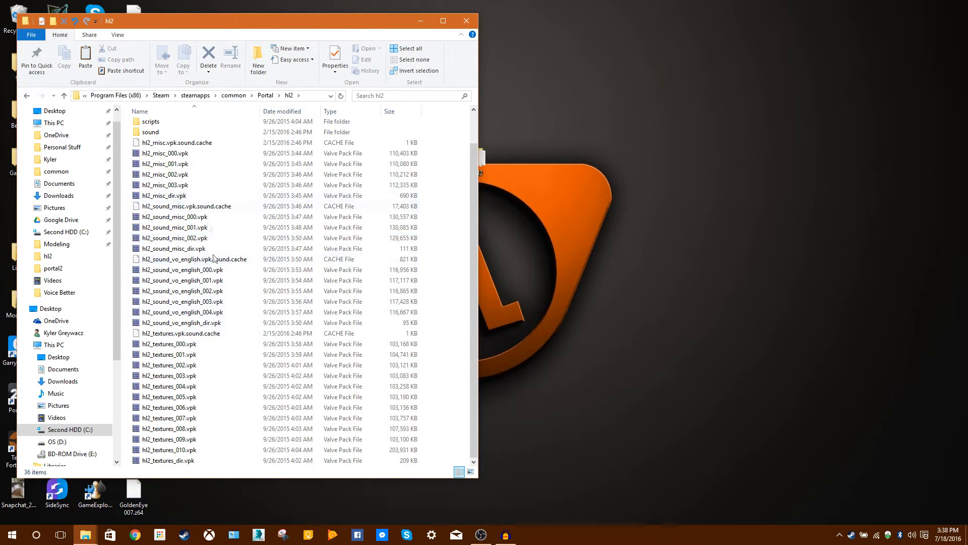
scroll(214, 258, "up", 2)
left_click(264, 95)
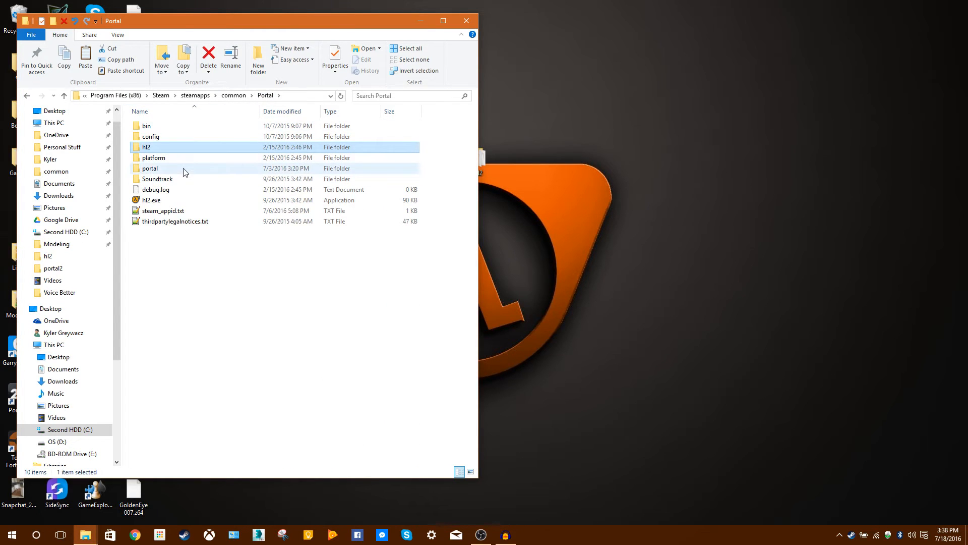
left_click(163, 170)
double_click(163, 170)
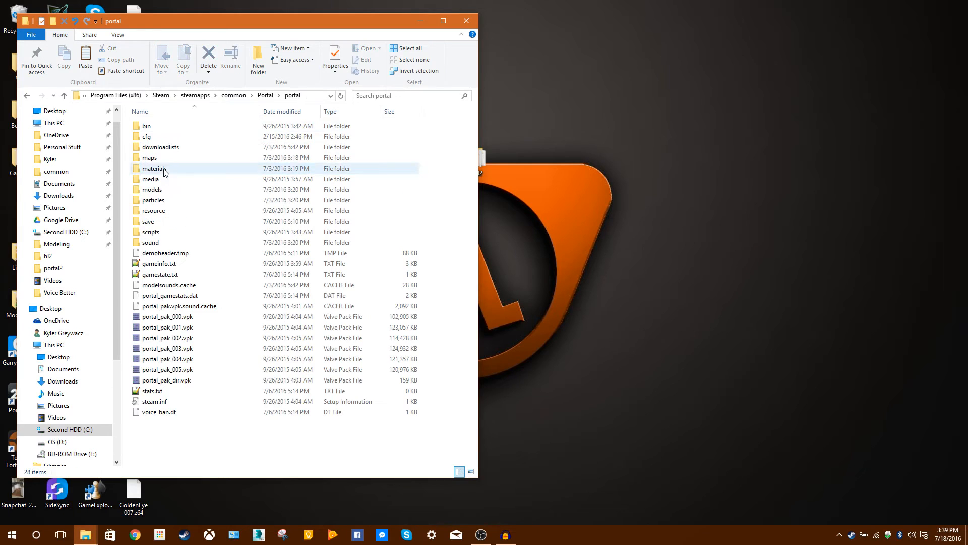
Create a new folder named portal on the desktop.
right_click(594, 125)
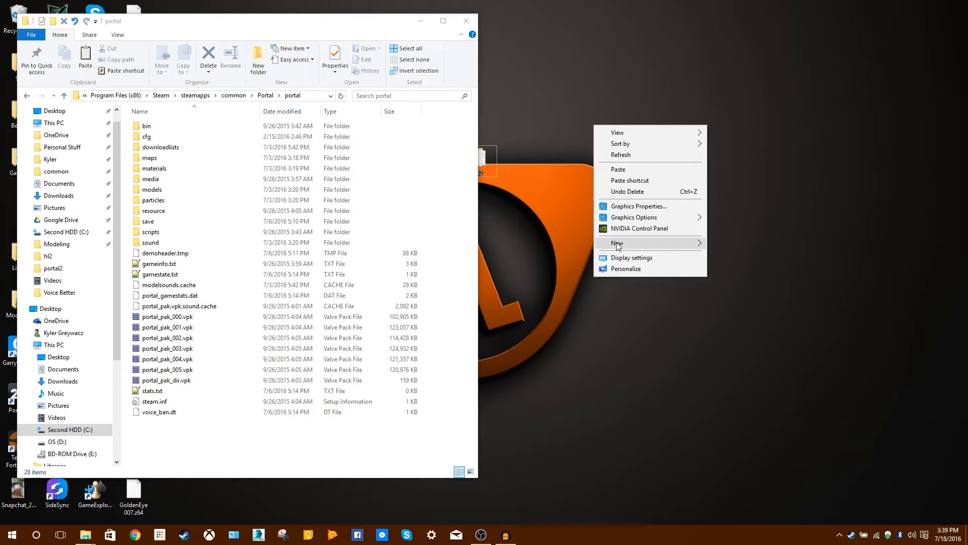
left_click(714, 244)
type("p")
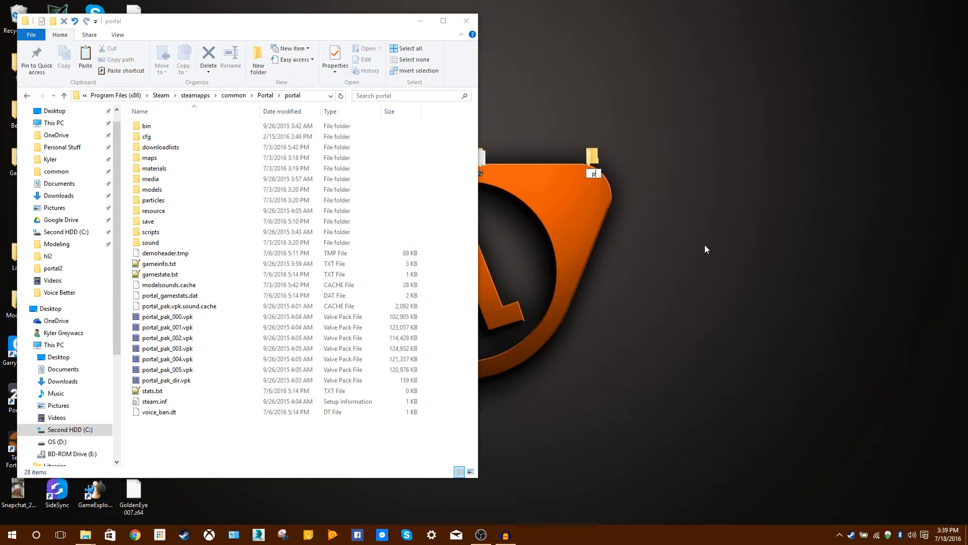
type("ortal")
key("Return")
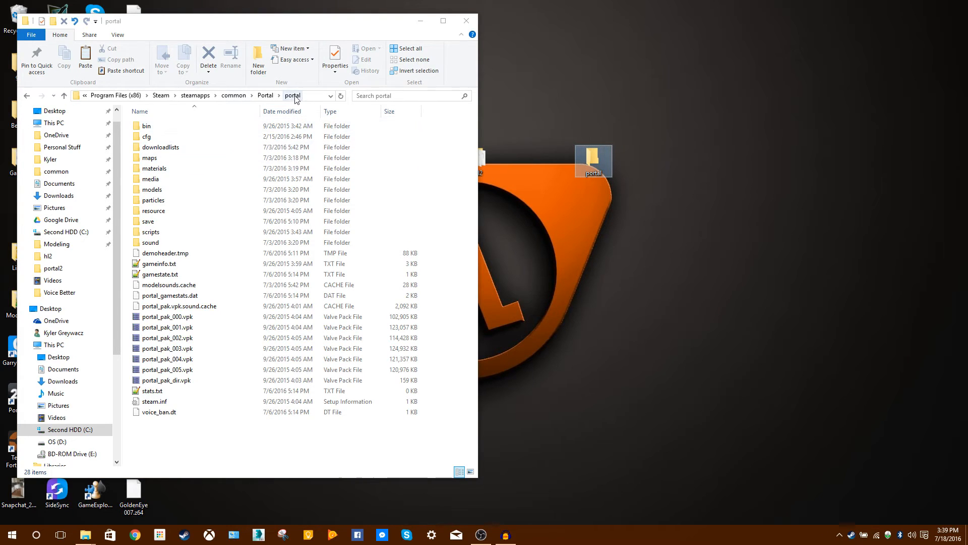
Open portal_pak_dir.vpk from Portal's portal folder in GCFScape, view its root contents and close the archive.
left_click(264, 96)
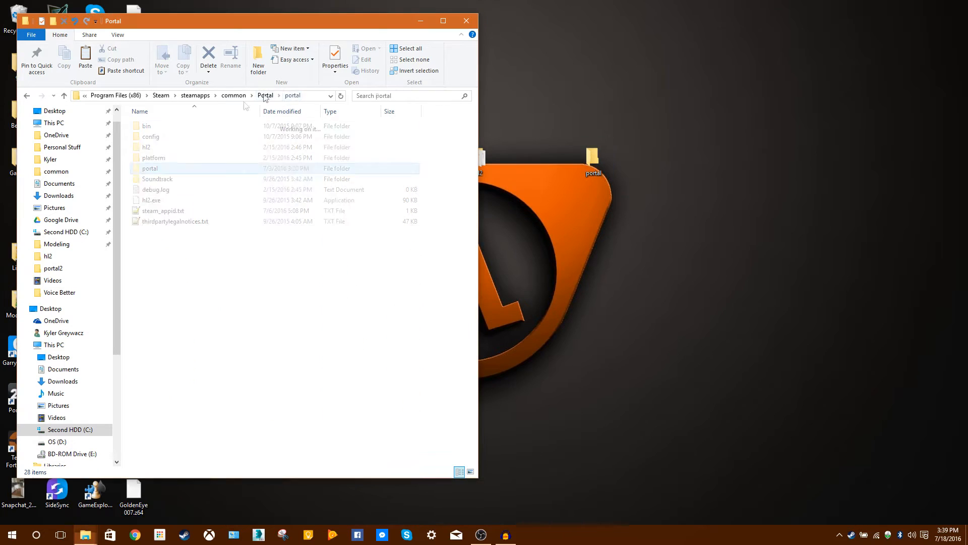
double_click(194, 168)
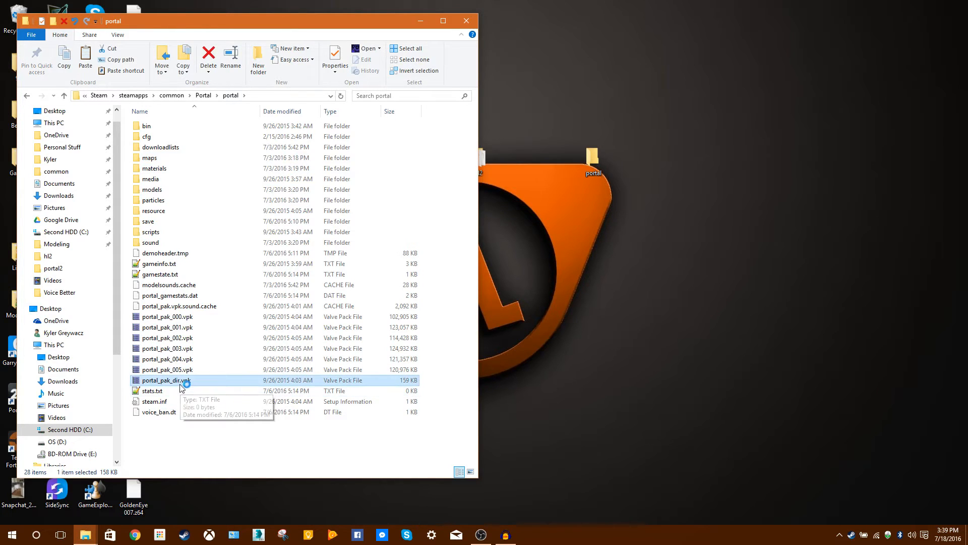
double_click(187, 381)
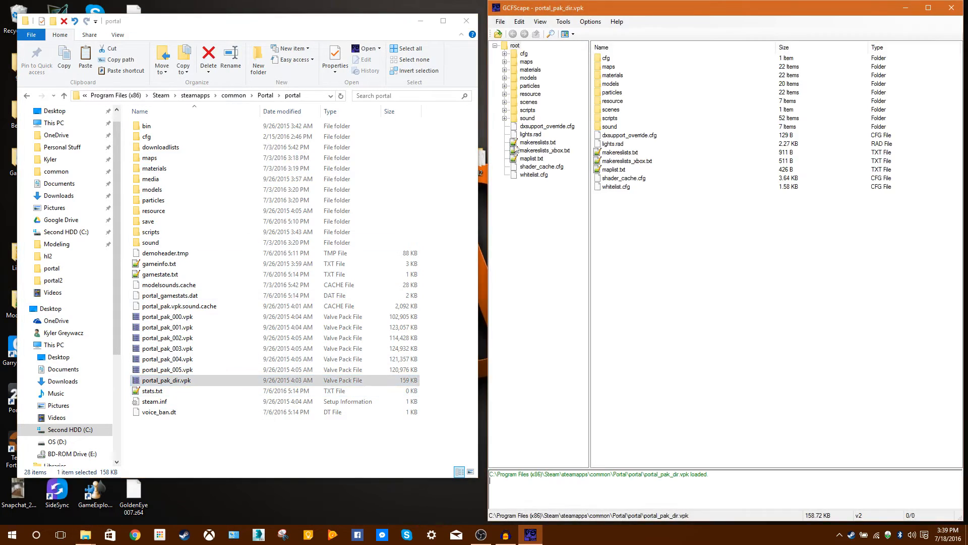
left_click(952, 7)
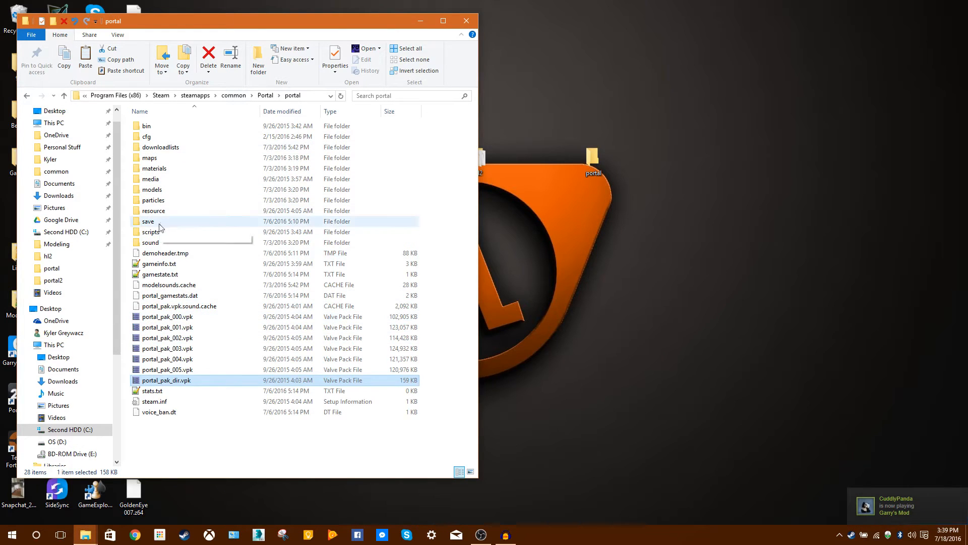
Select everything in Portal's portal folder except the VPK files, from portal_pak_000.vpk to portal_pak_dir.vpk.
key("ctrl+a")
left_click(166, 317, "ctrl")
left_click(166, 327, "ctrl")
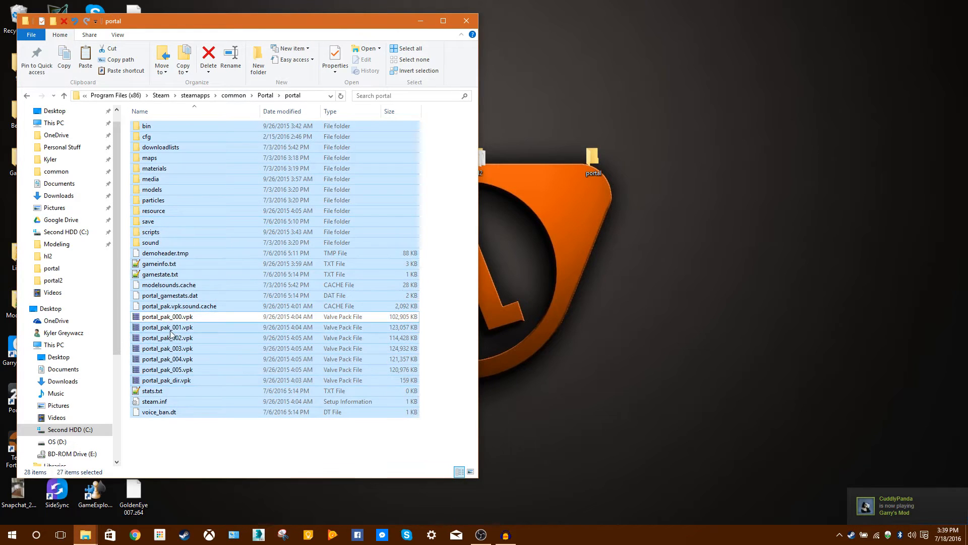
left_click(177, 370, "ctrl+shift")
left_click(180, 380, "ctrl")
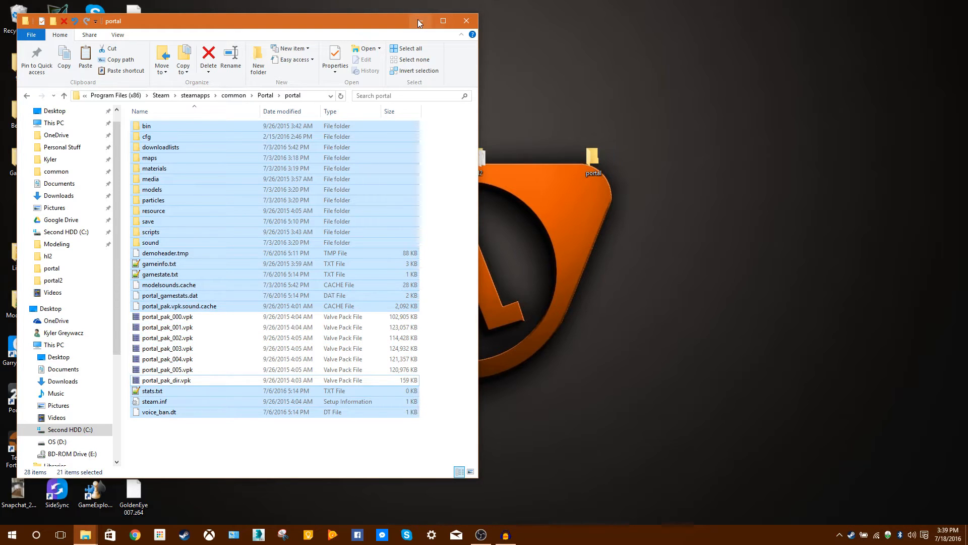
Return to Steam's common folder and open the Portal 2 folder.
left_click(245, 95)
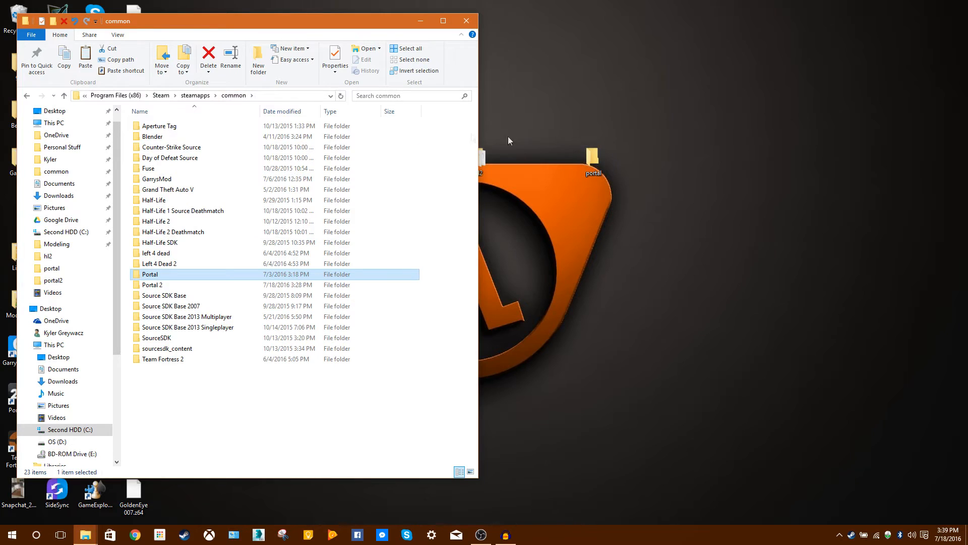
left_click(195, 285)
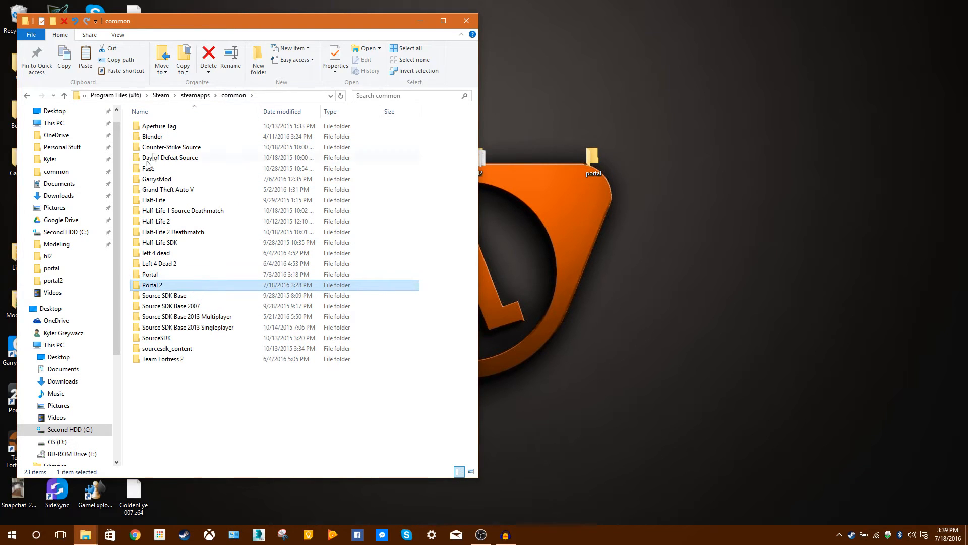
double_click(174, 285)
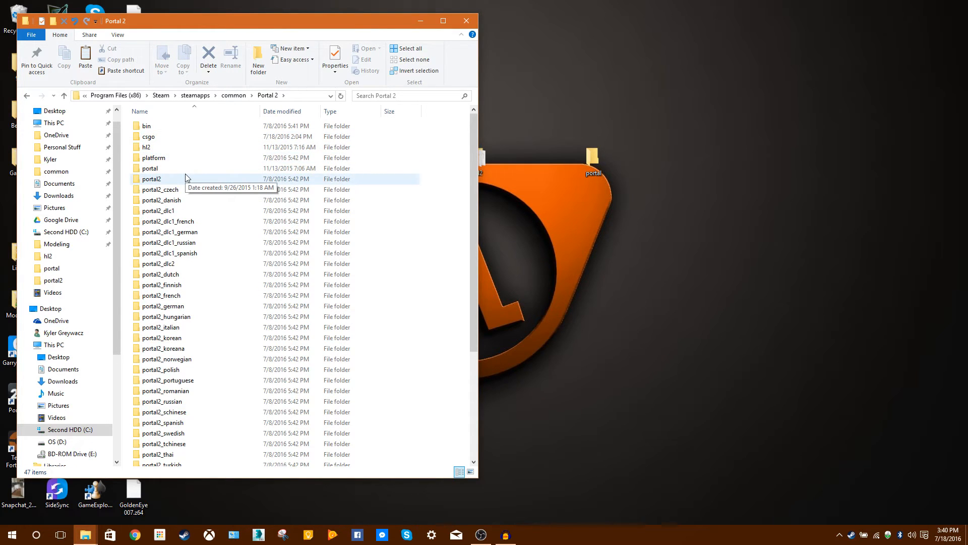
Select the hl2 and portal folders on the desktop and move them together clear of the File Explorer window.
left_click_drag(653, 148, 474, 159)
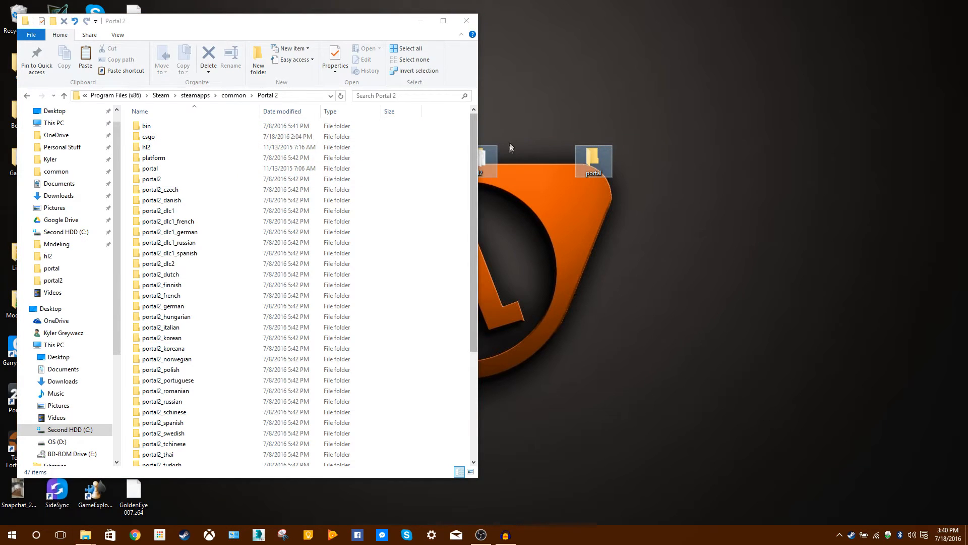
left_click(516, 129)
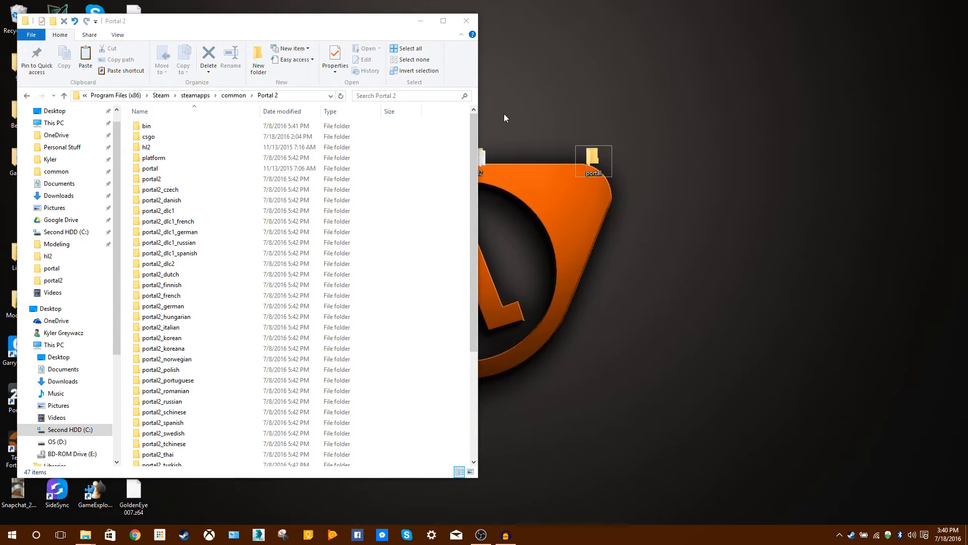
left_click_drag(491, 148, 613, 169)
left_click_drag(662, 156, 460, 169)
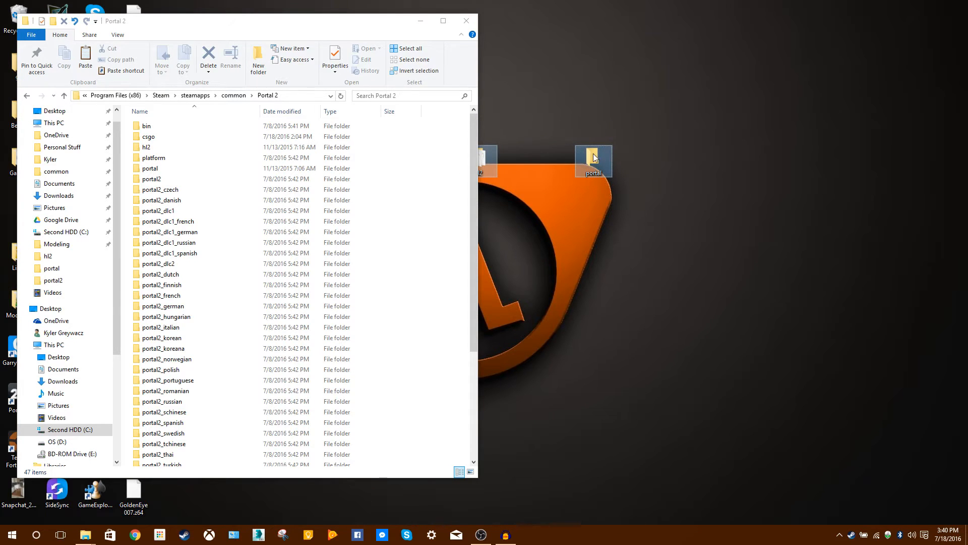
left_click_drag(602, 160, 726, 148)
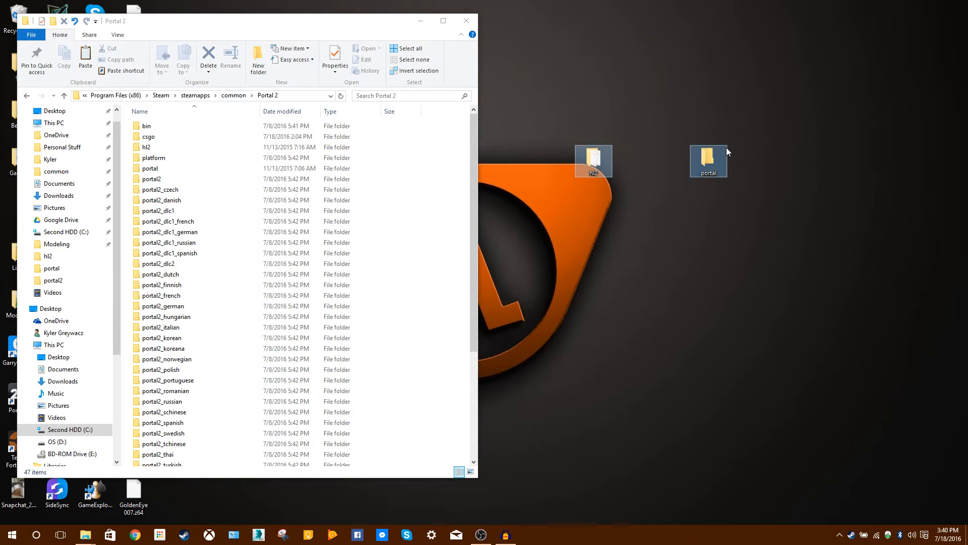
Open gameinfo.txt from Portal 2's portal2 folder in Notepad++.
double_click(170, 182)
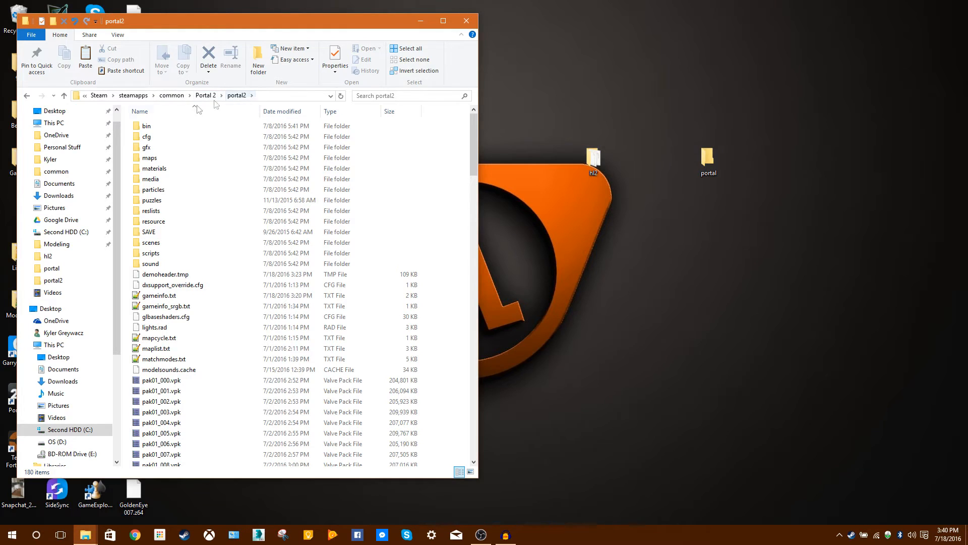
double_click(183, 296)
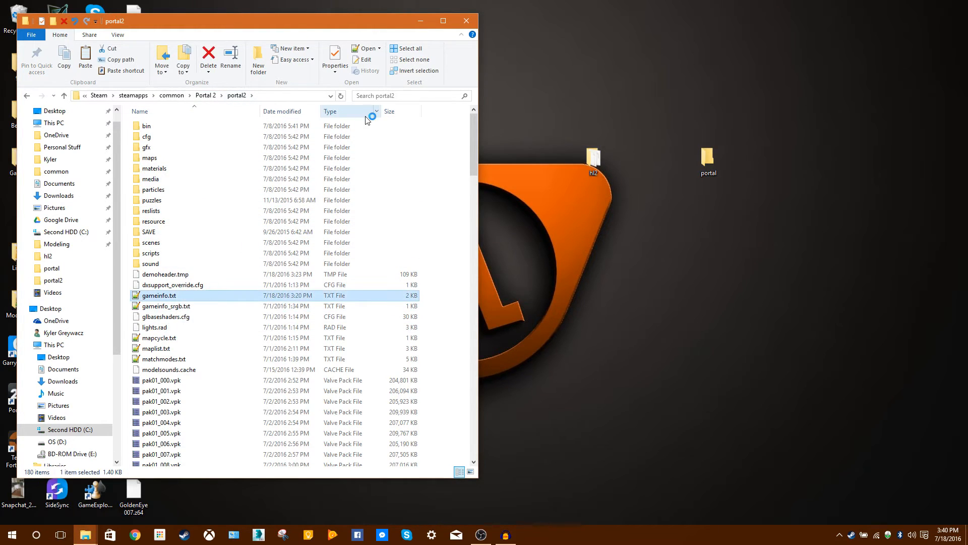
type("df")
key("BackSpace")
key("BackSpace")
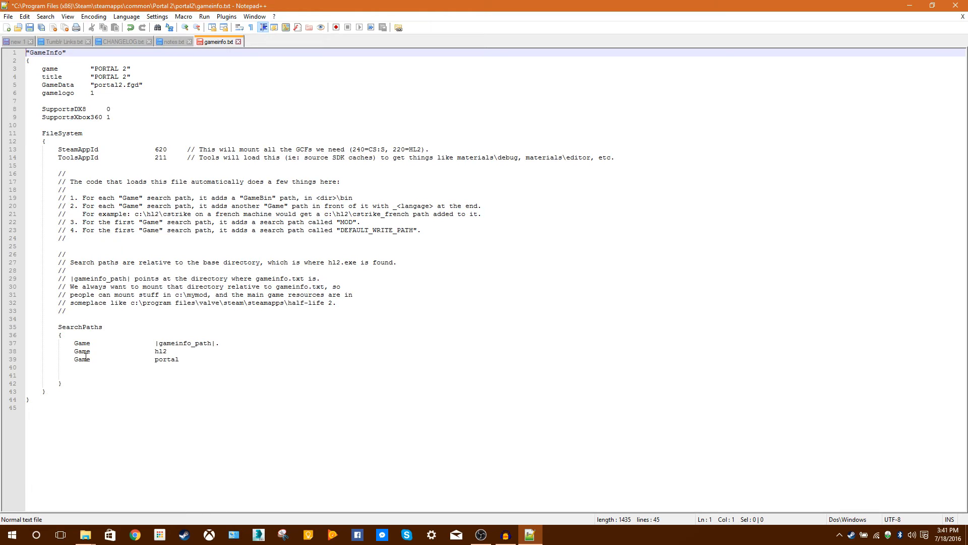
Delete the hl2 and portal Game lines from SearchPaths, leaving an empty line below the |gameinfo_path|. entry.
left_click_drag(223, 359, 63, 351)
key("BackSpace")
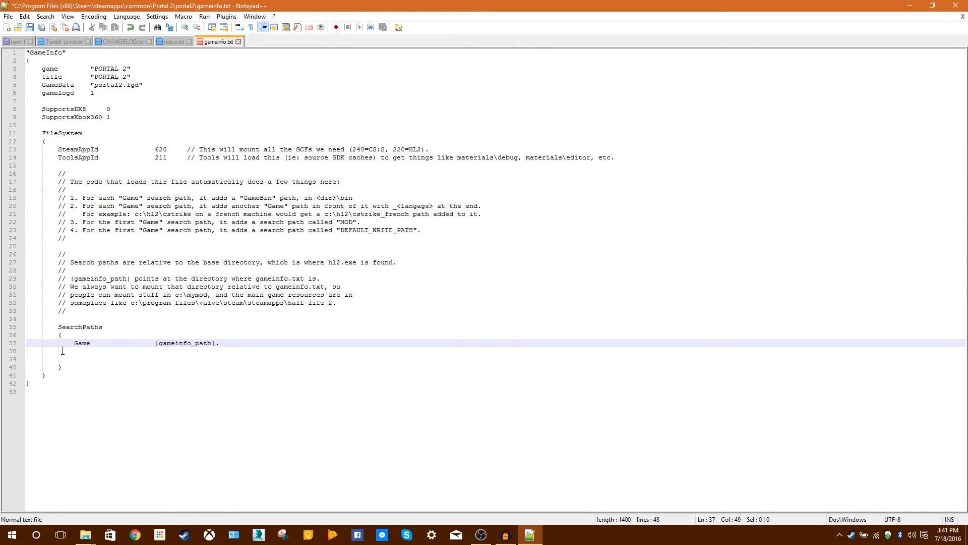
key("Return")
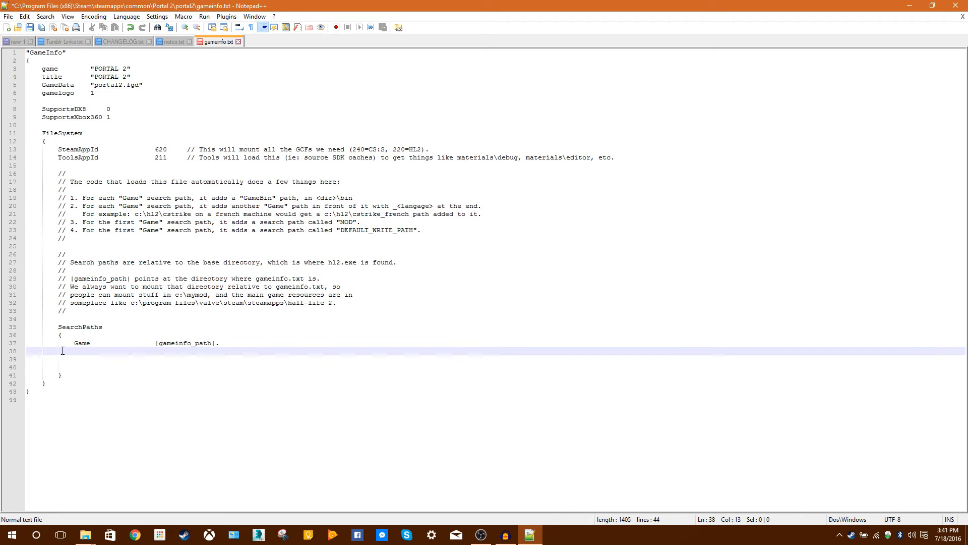
Add a Game search path for hl2 below the |gameinfo_path|. entry and start a new line after it.
left_click(36, 352)
left_click(72, 354)
type("Go")
type("me")
key("Tab")
type("hl")
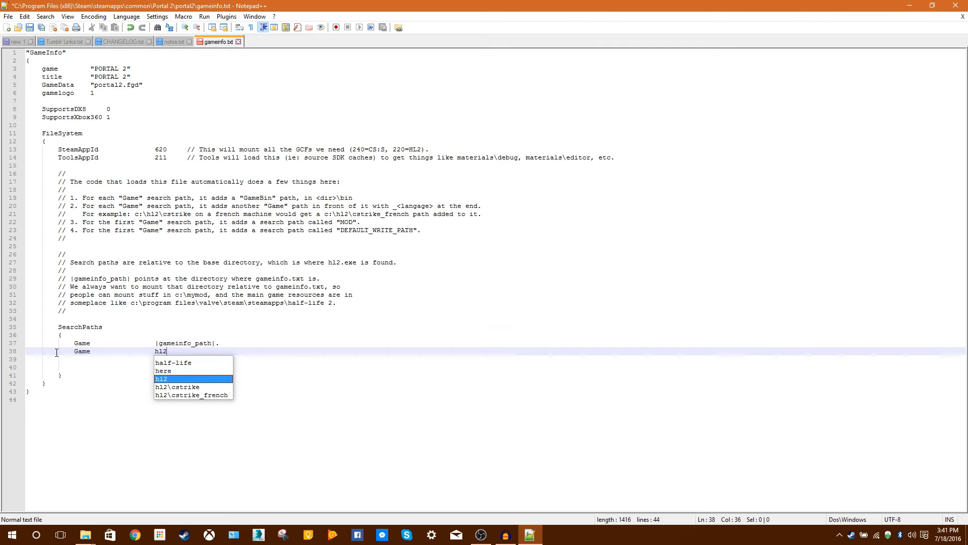
key("Return")
key("Return")
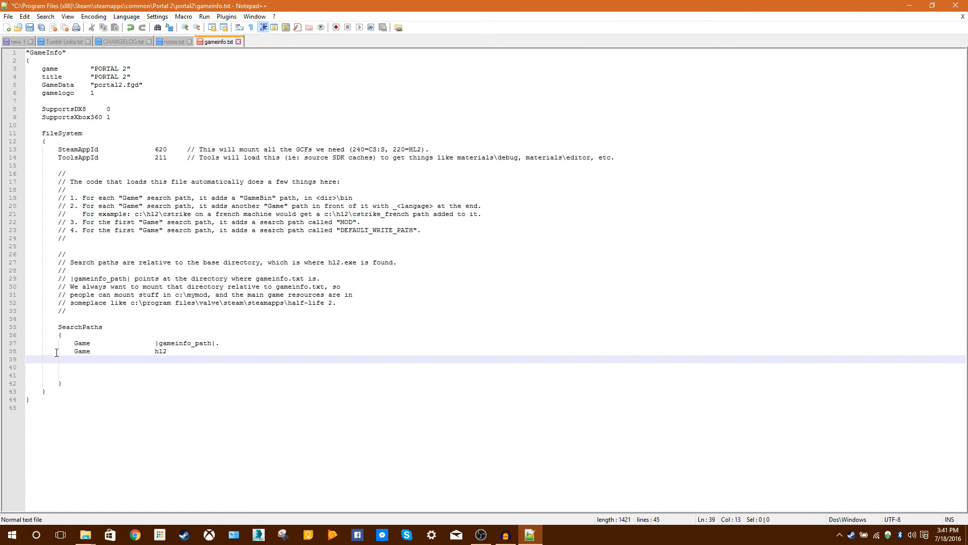
Add a Game search path for portal below the hl2 entry.
type("Game")
key("Tab")
key("Tab")
type("porta")
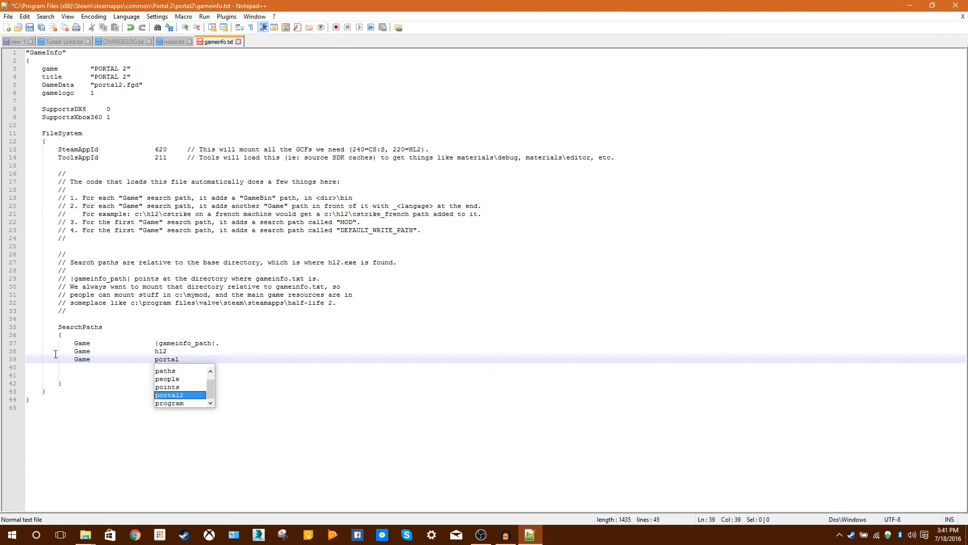
key("ctrl+s")
key("Escape")
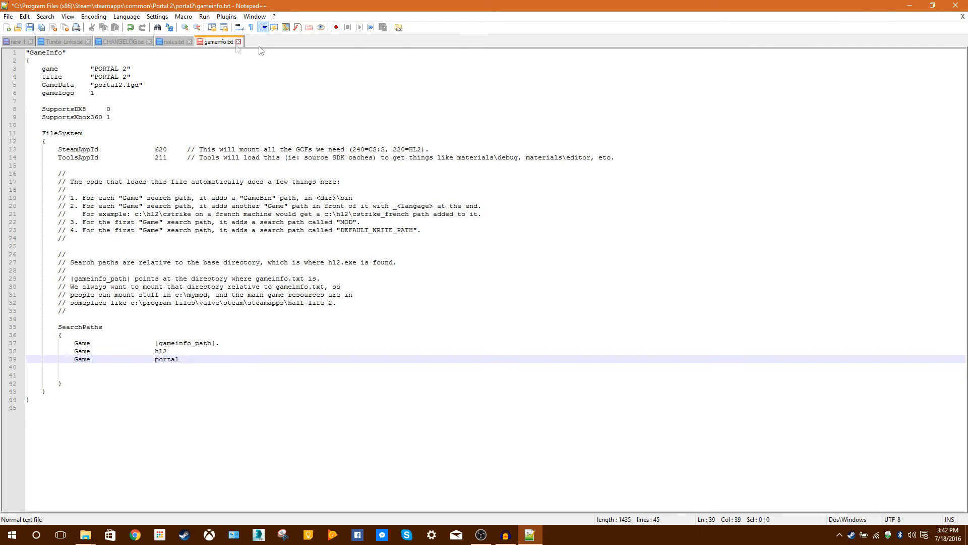
Close the text editor, put the portal2 folder window away and launch Portal 2 from the desktop.
left_click(955, 5)
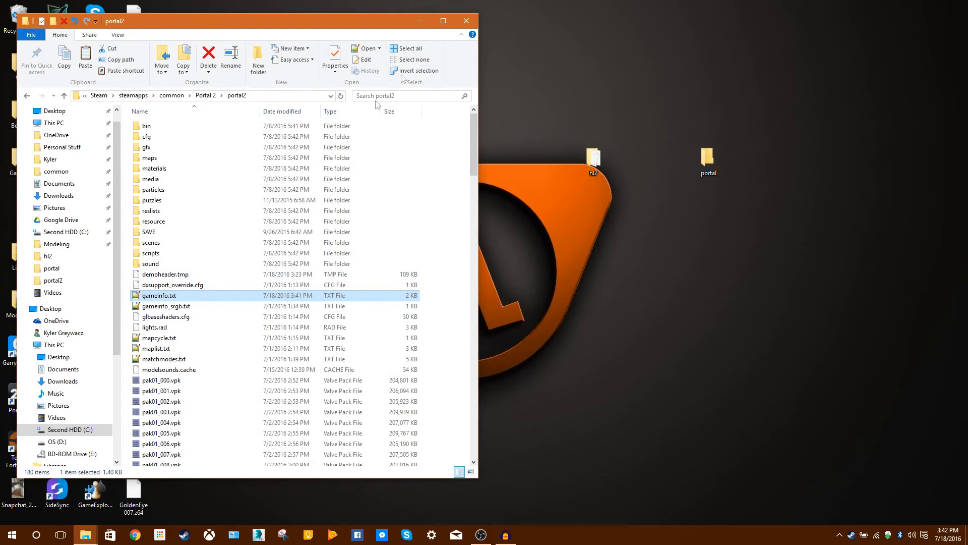
left_click(412, 19)
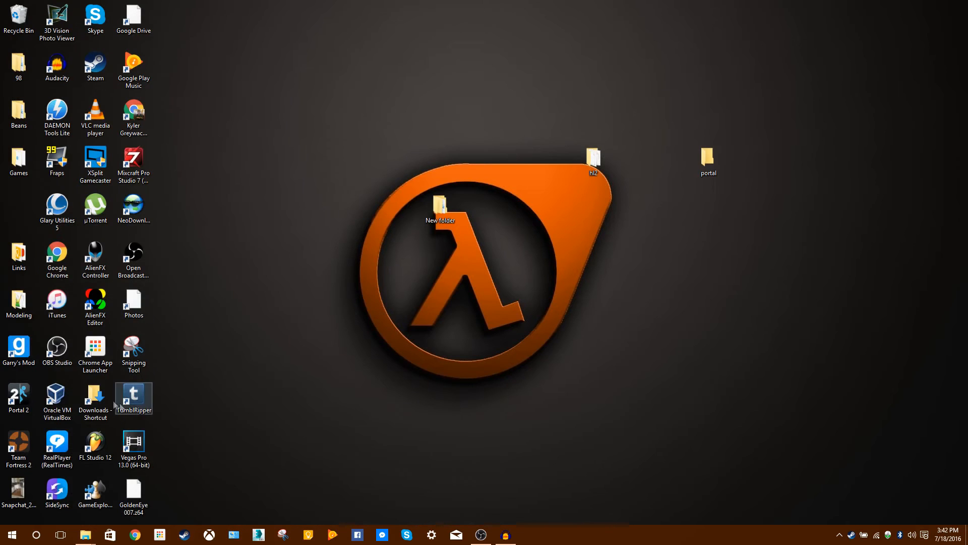
double_click(31, 397)
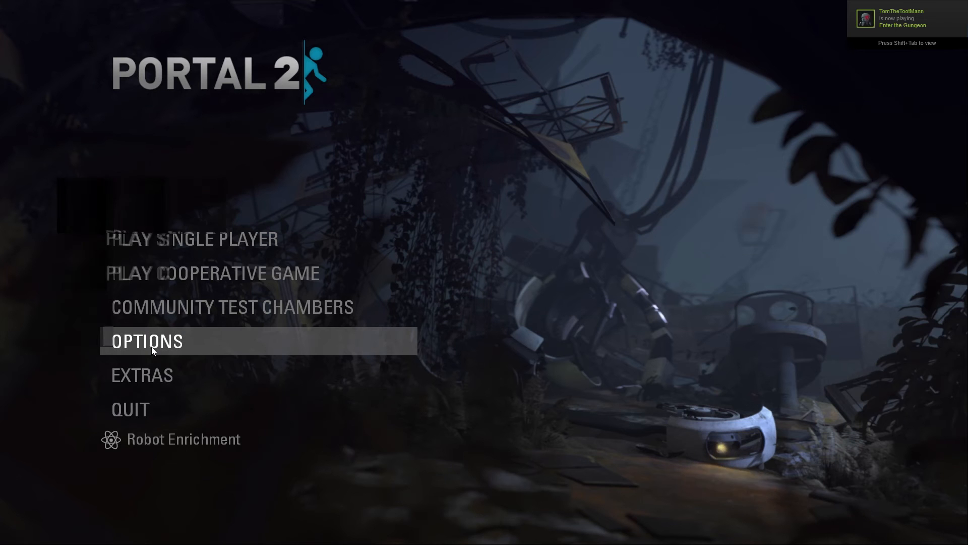
Check the Allow Developer Console setting in the keyboard/mouse options.
left_click(152, 345)
left_click(159, 394)
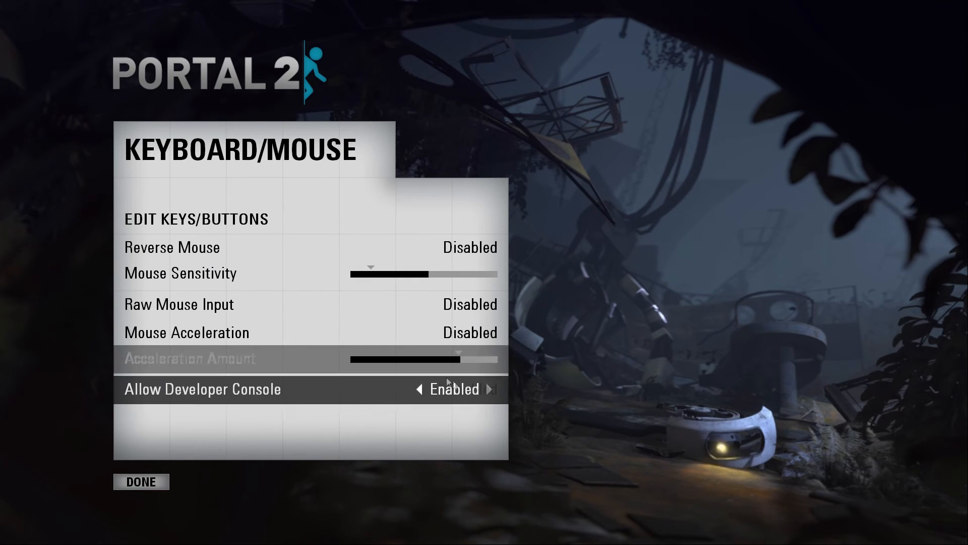
left_click(146, 482)
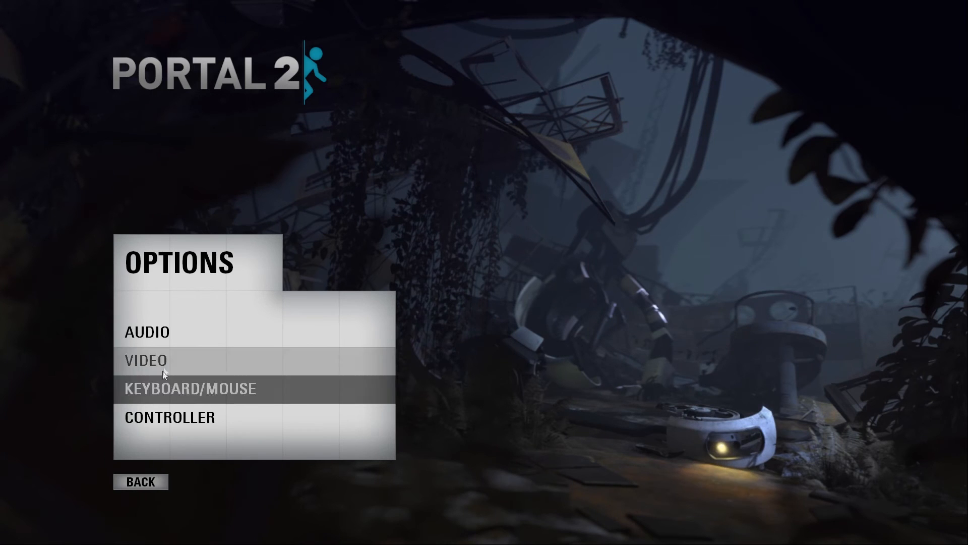
Look up the key assigned to Toggle Developer Console in the key bindings and leave the keyboard/mouse options.
left_click(177, 390)
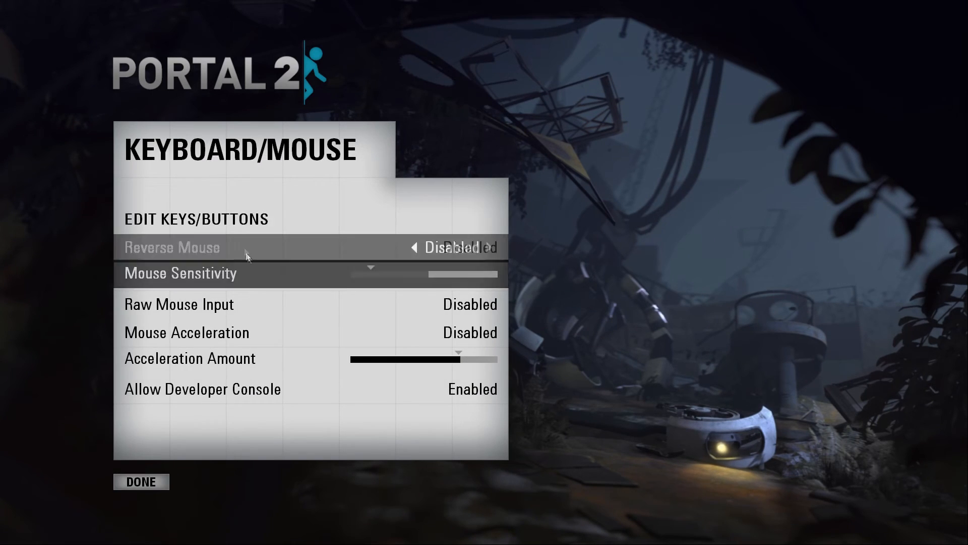
scroll(274, 298, "down", 10)
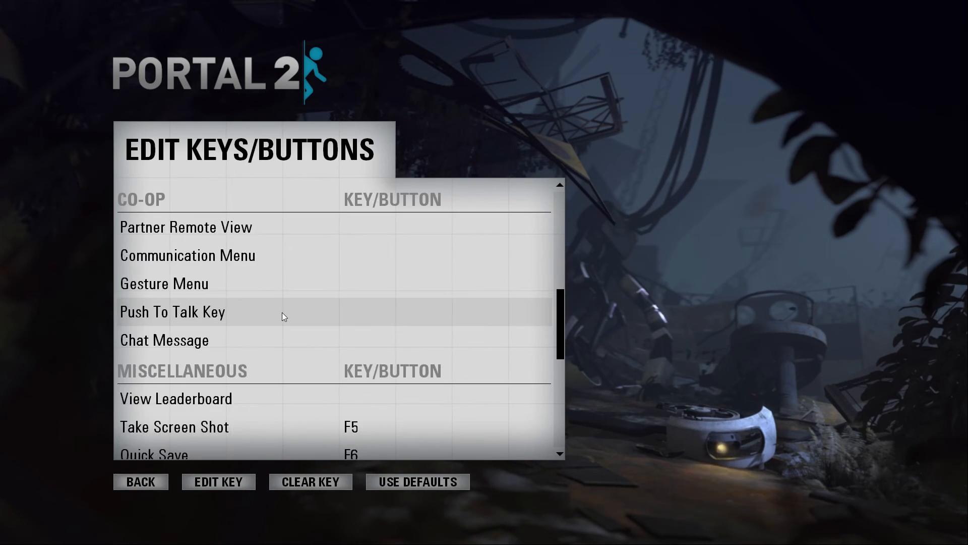
scroll(282, 324, "up", 2)
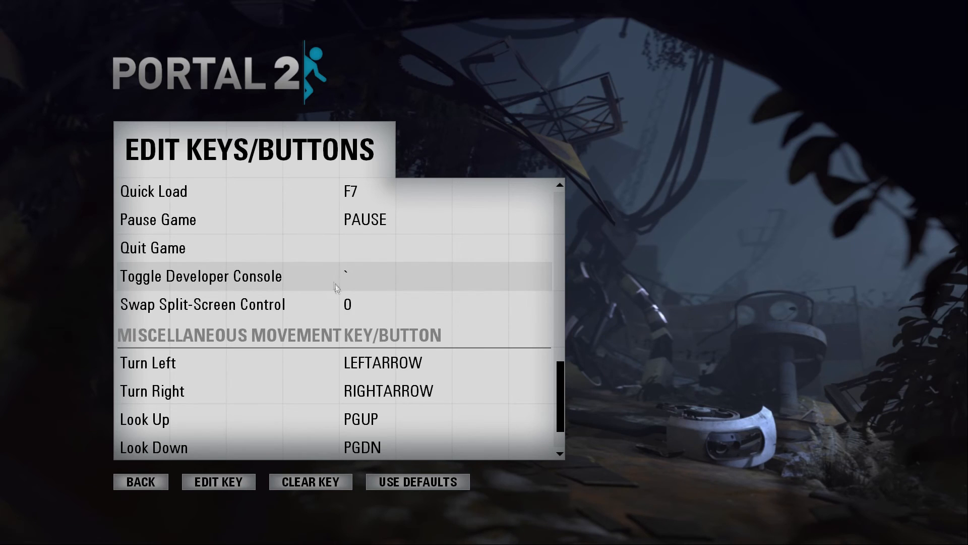
left_click(151, 484)
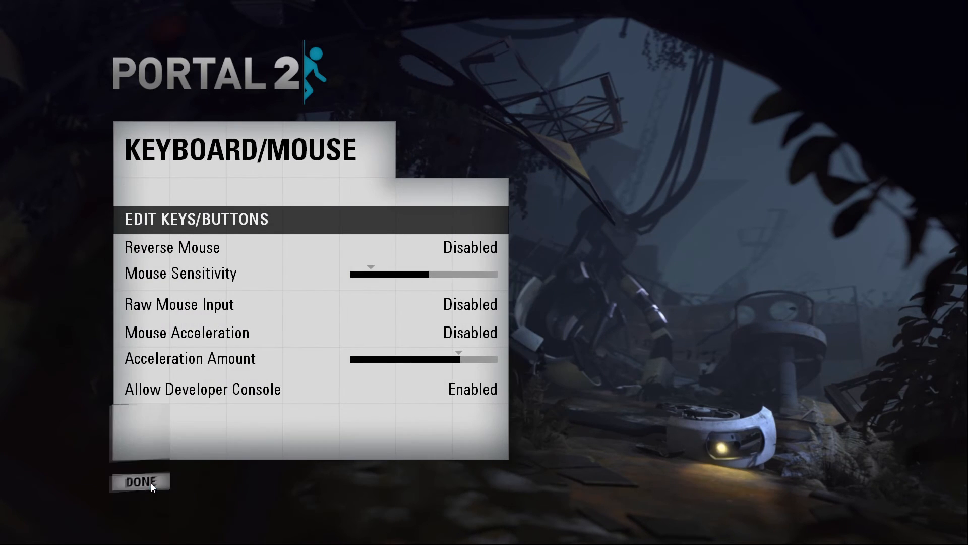
left_click(151, 483)
Load the Half-Life 2 map d1_trainstation_02 by running the map command in the developer console.
key("grave")
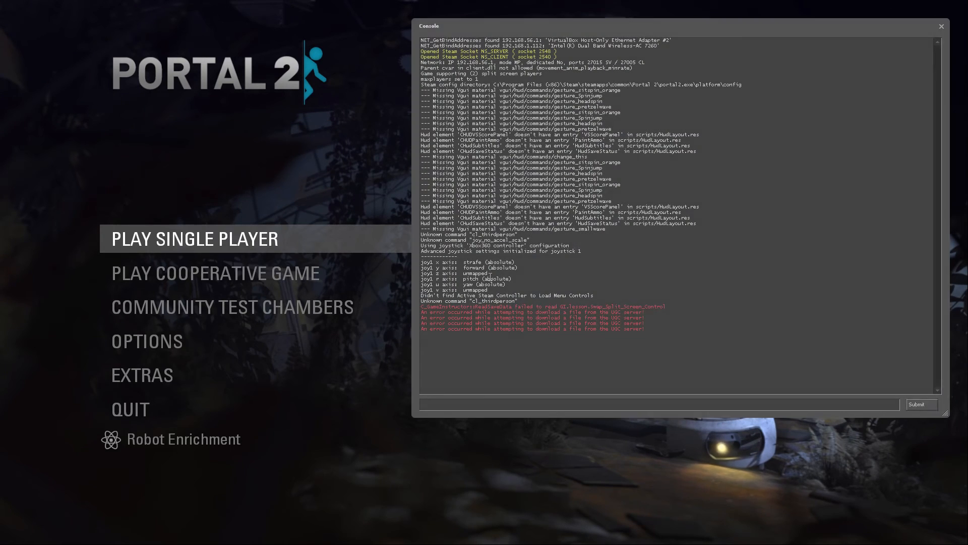
type("map d1")
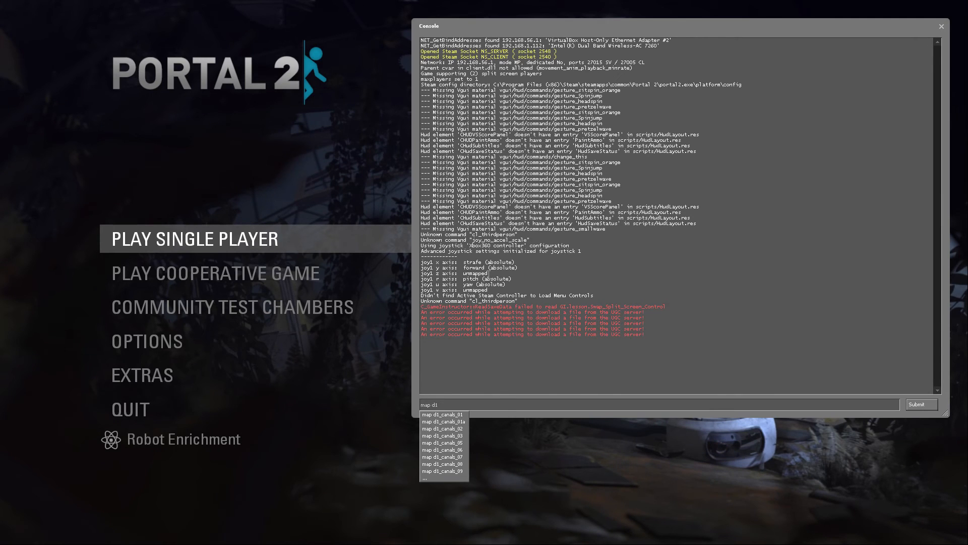
type("_trainstation")
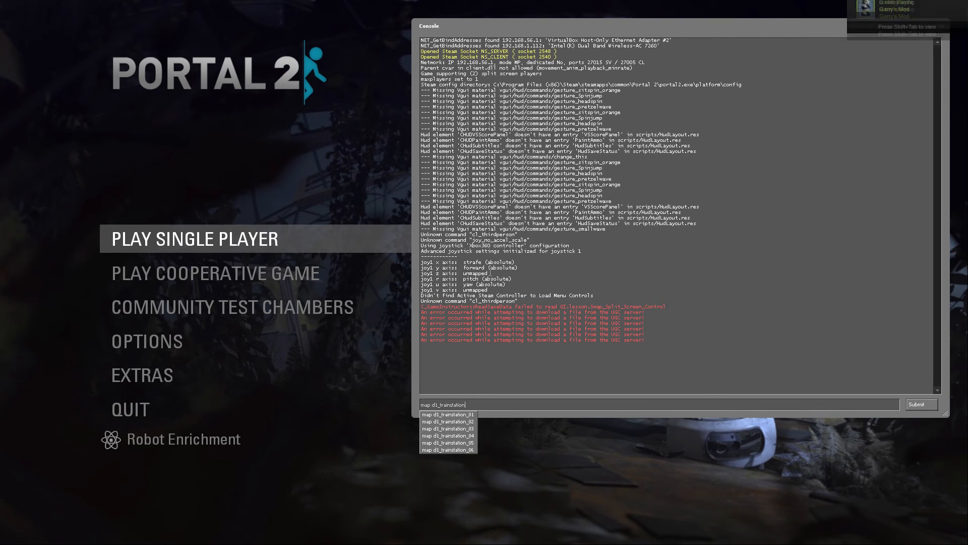
type("_02")
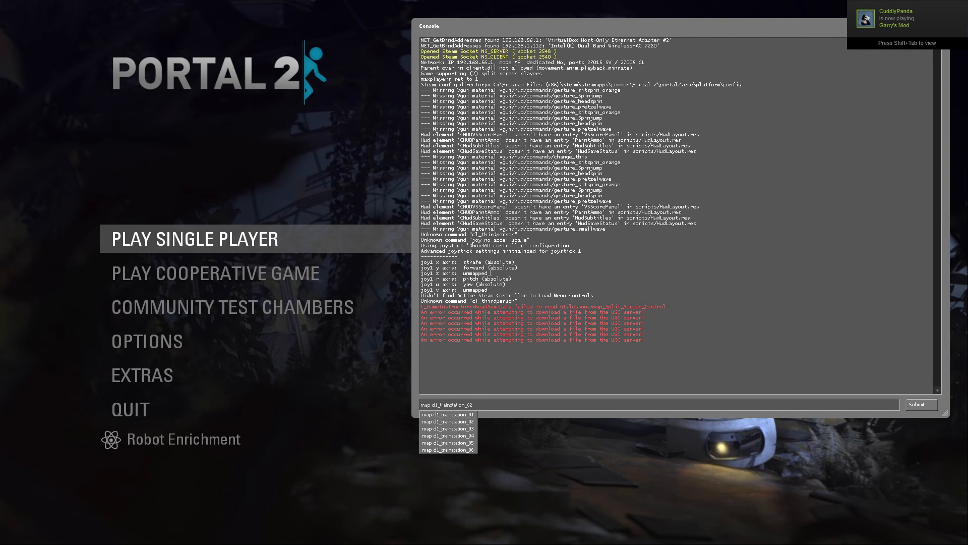
key("Return")
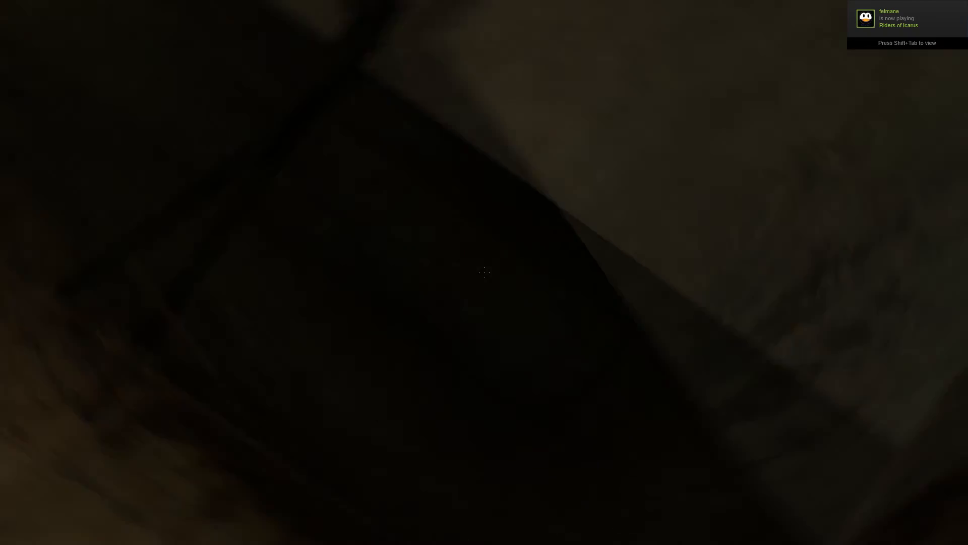
key("w")
key("w")
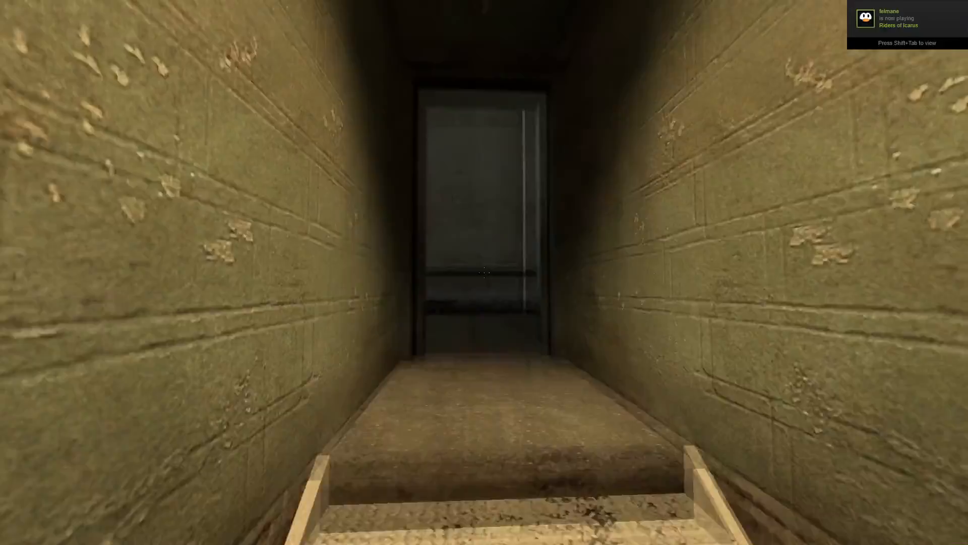
key("w")
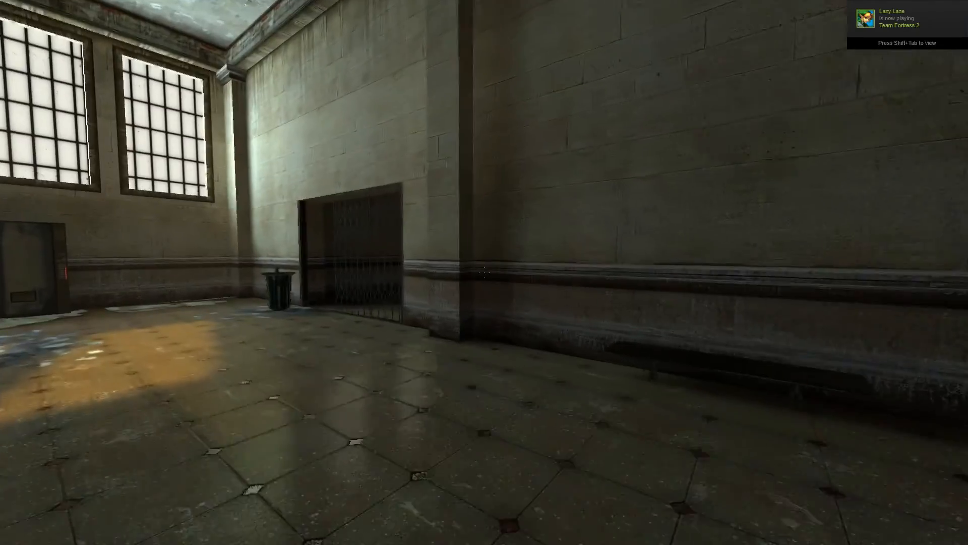
key("w")
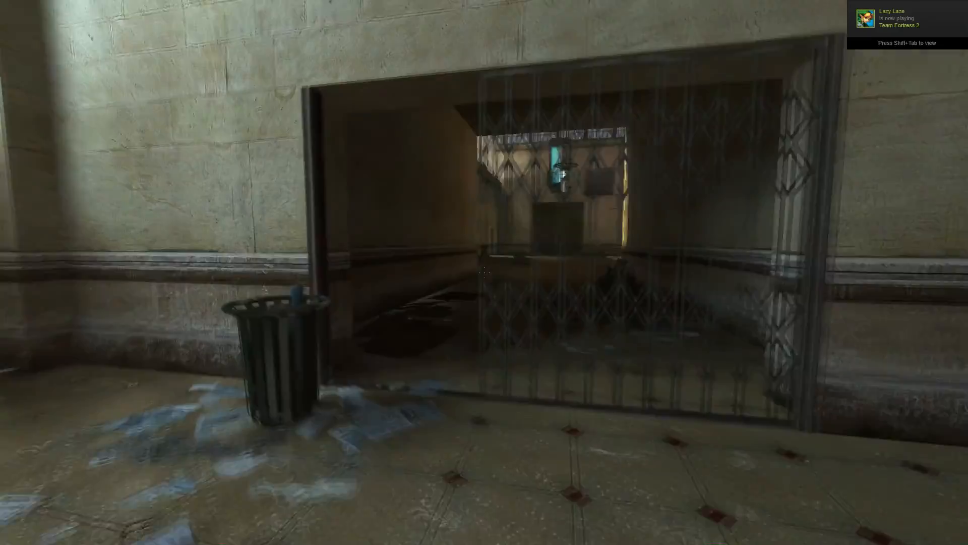
key("w")
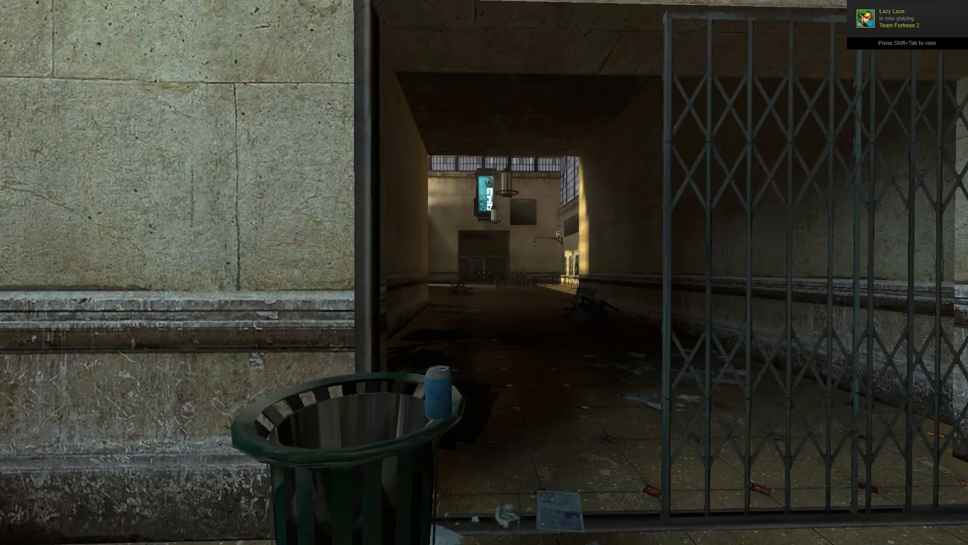
key("w")
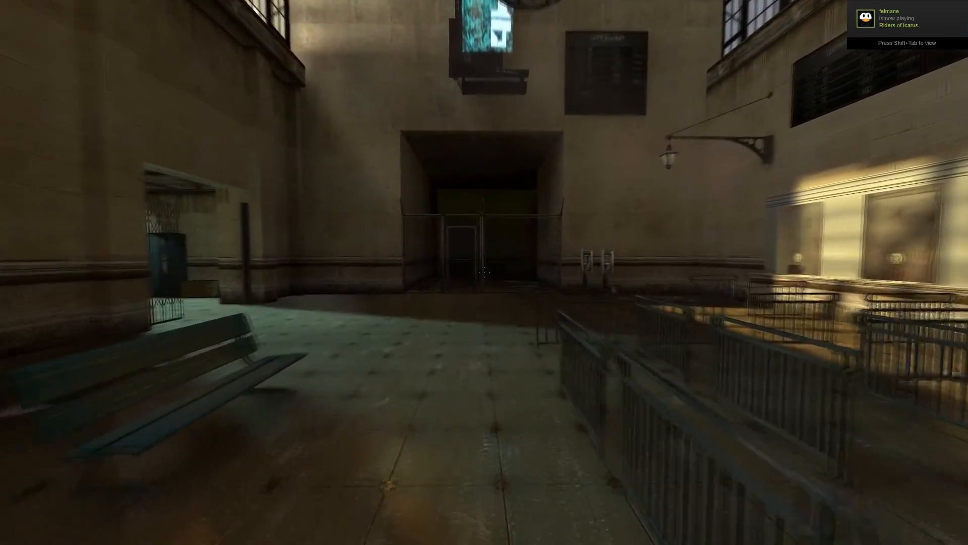
key("w")
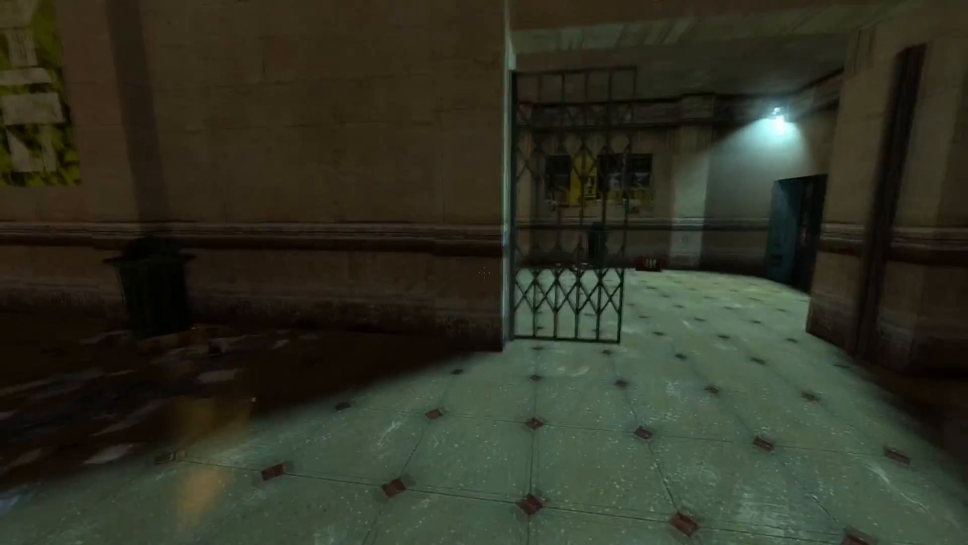
key("w")
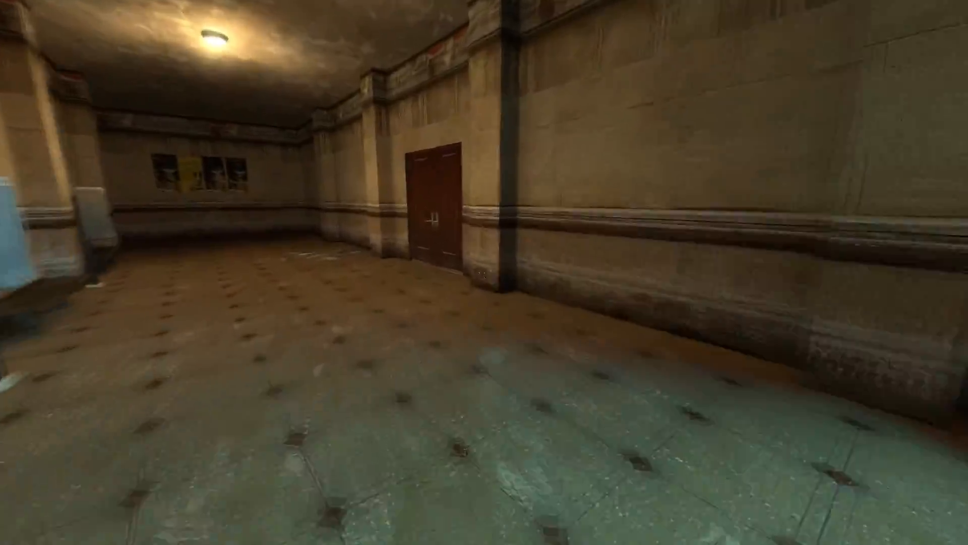
key("w")
key("w")
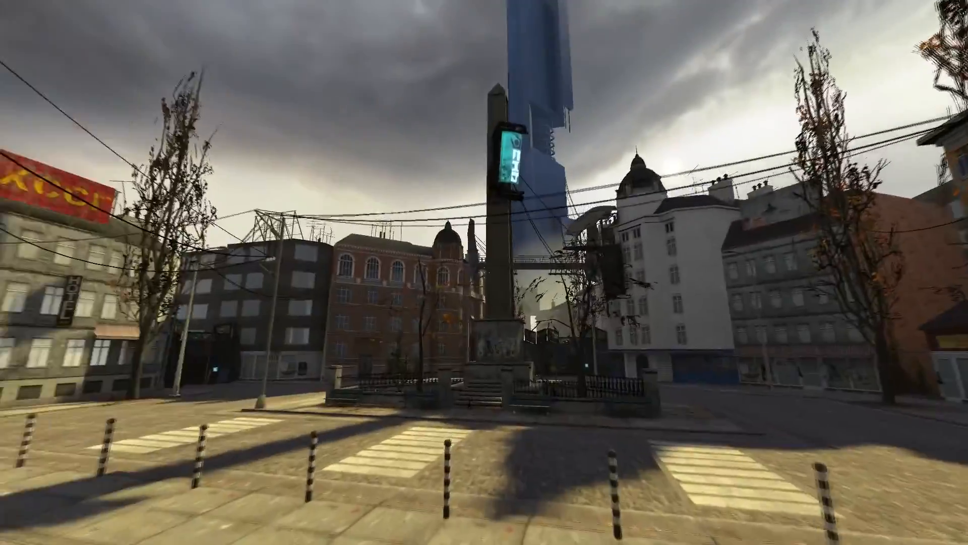